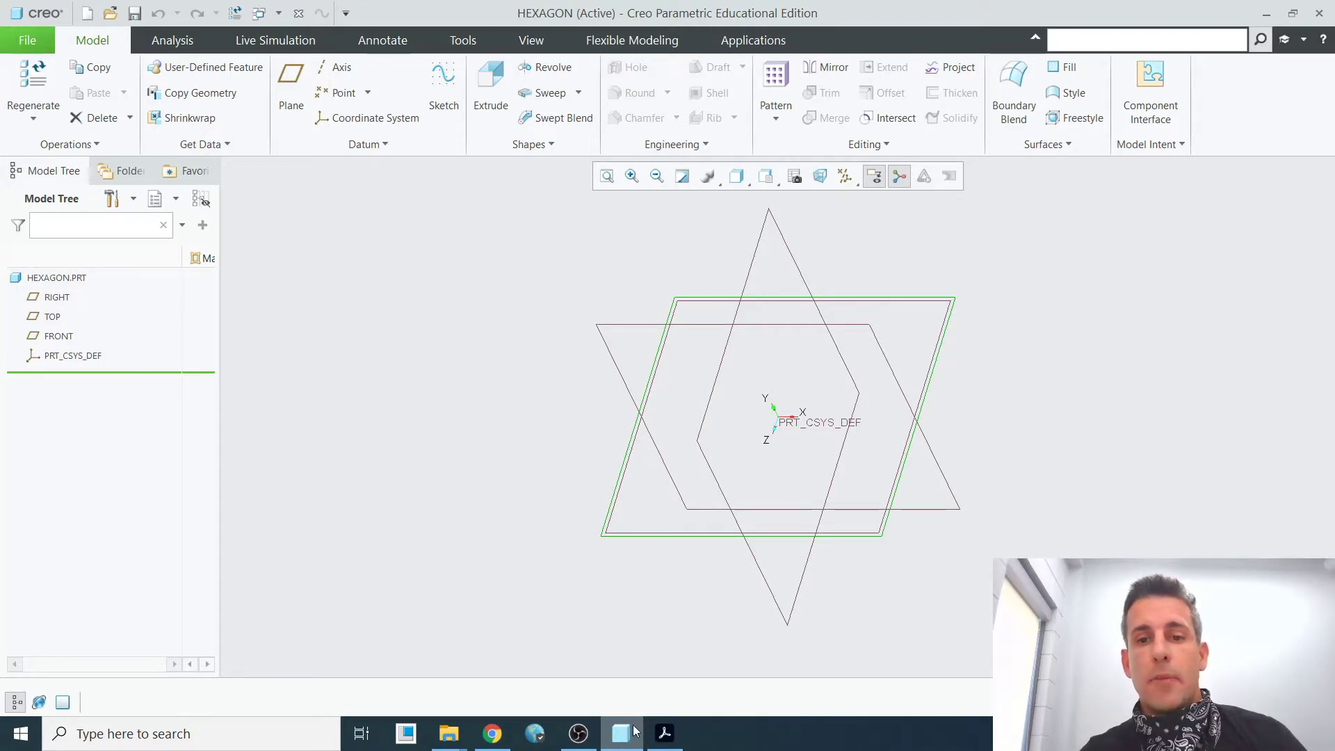
# Step: Start a sketch on the TOP datum plane and orient the view parallel to the sketch plane
pyautogui.click(1112, 502)
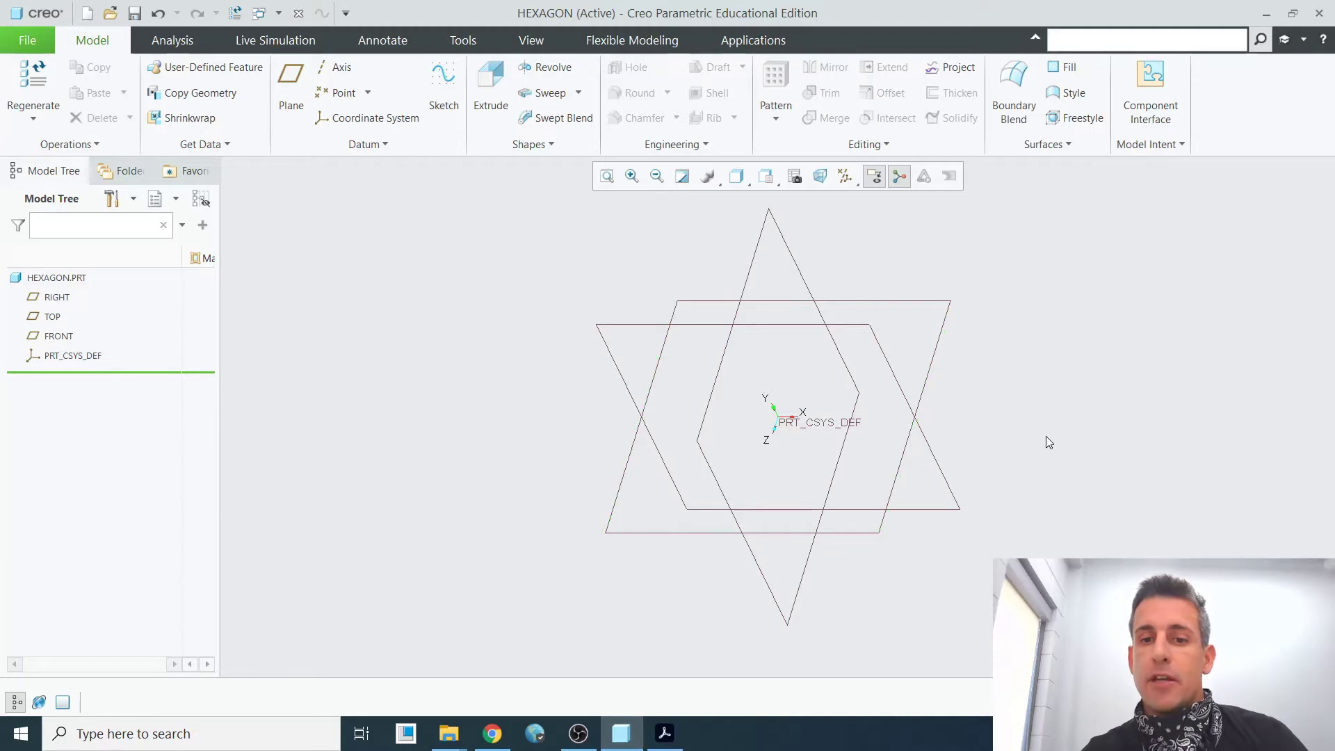
pyautogui.click(930, 299)
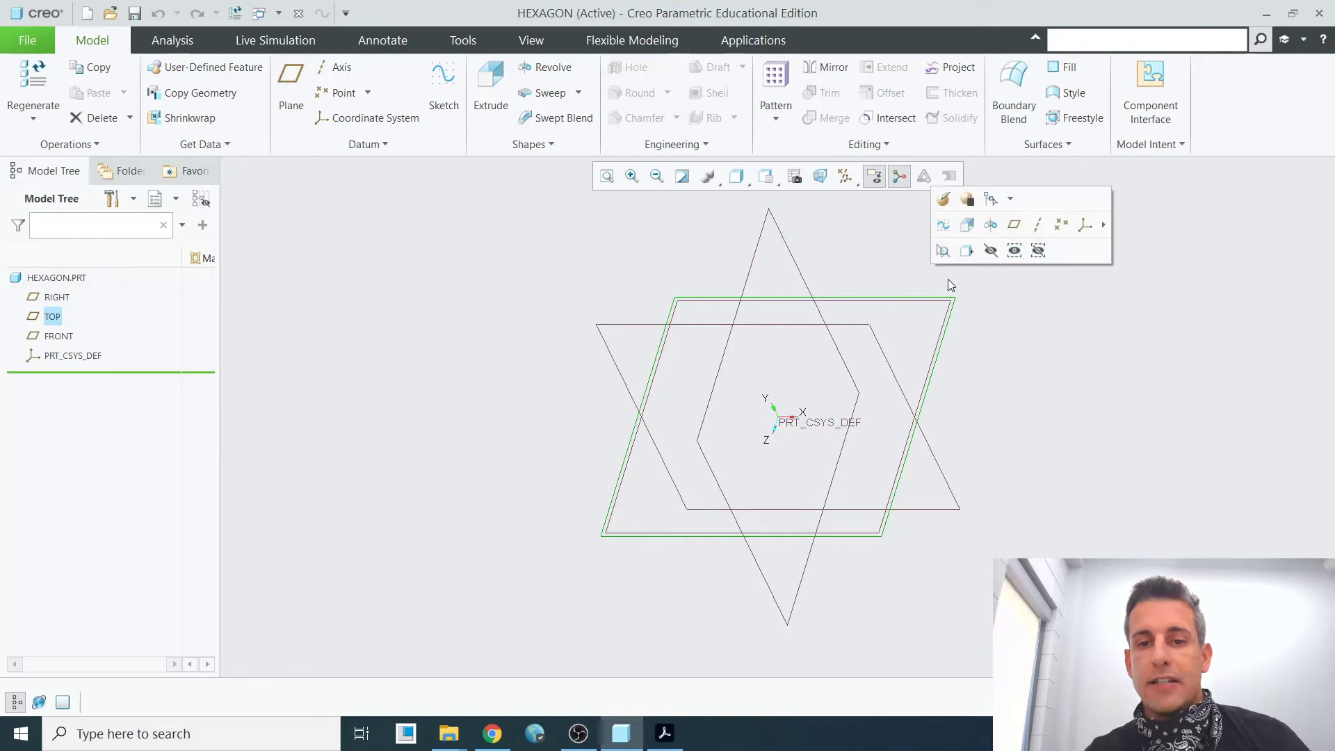
pyautogui.click(451, 106)
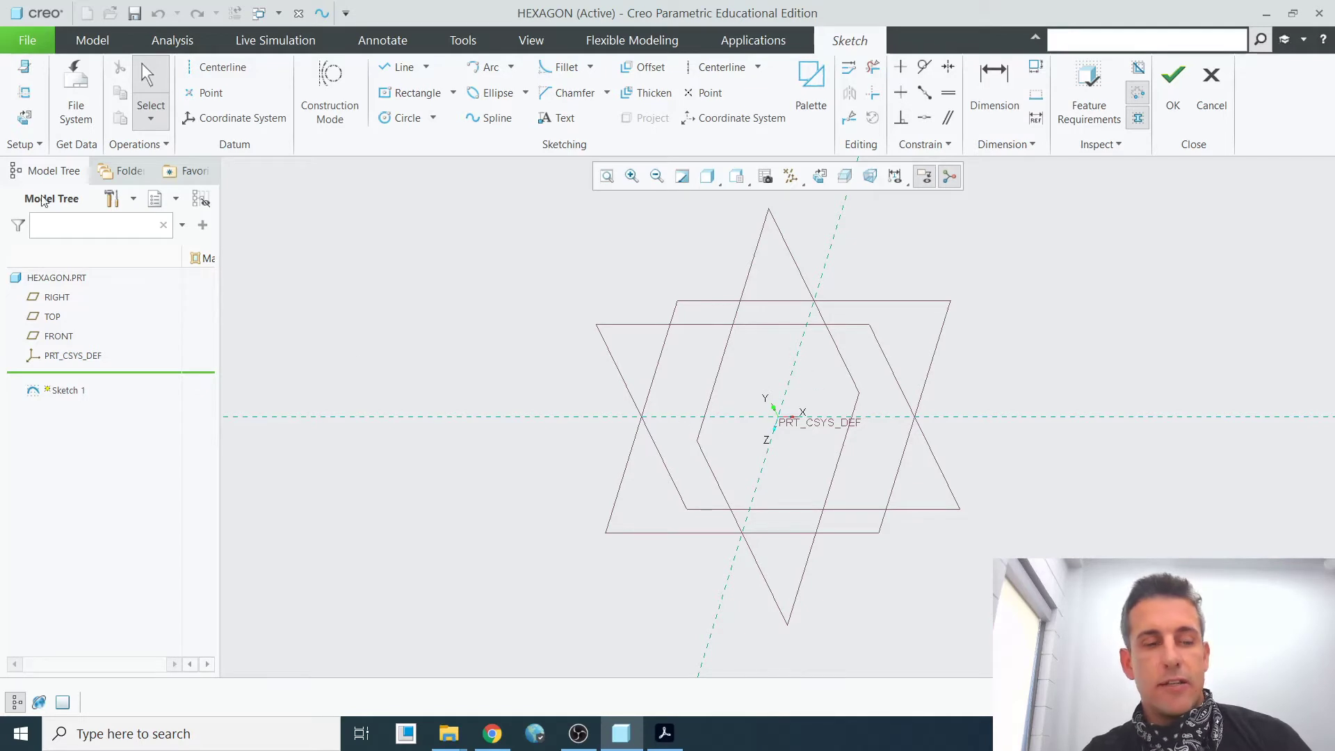
pyautogui.click(26, 118)
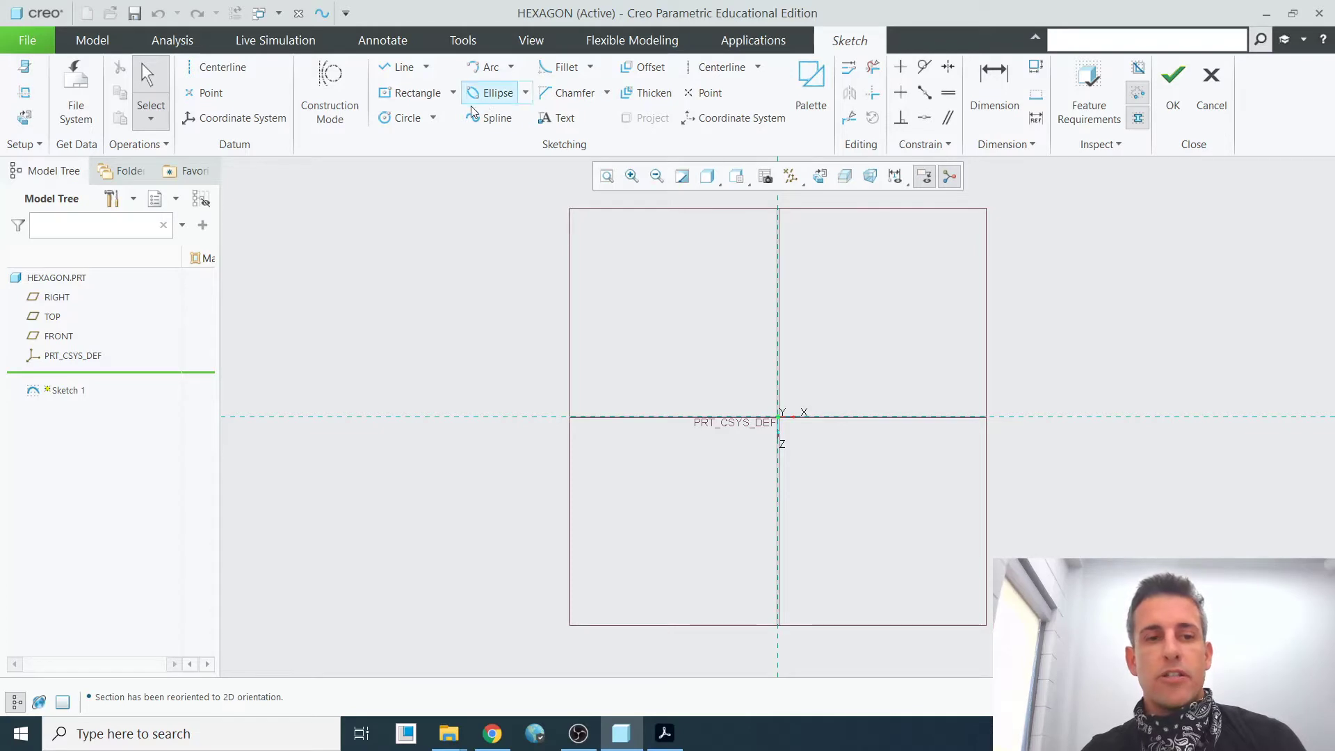
# Step: Draw a closed, irregular six-sided line outline around the origin, with its two outer side vertices on the horizontal reference
pyautogui.click(397, 68)
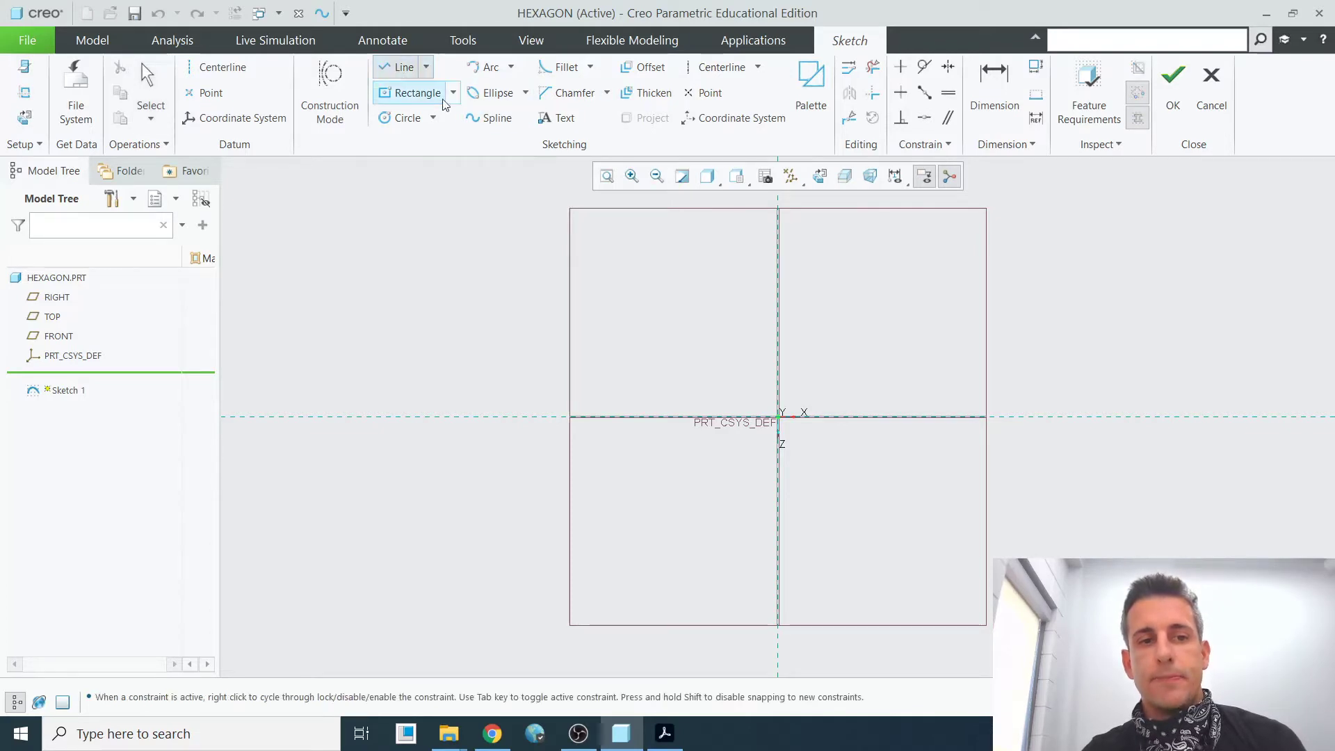
pyautogui.click(666, 325)
pyautogui.click(880, 284)
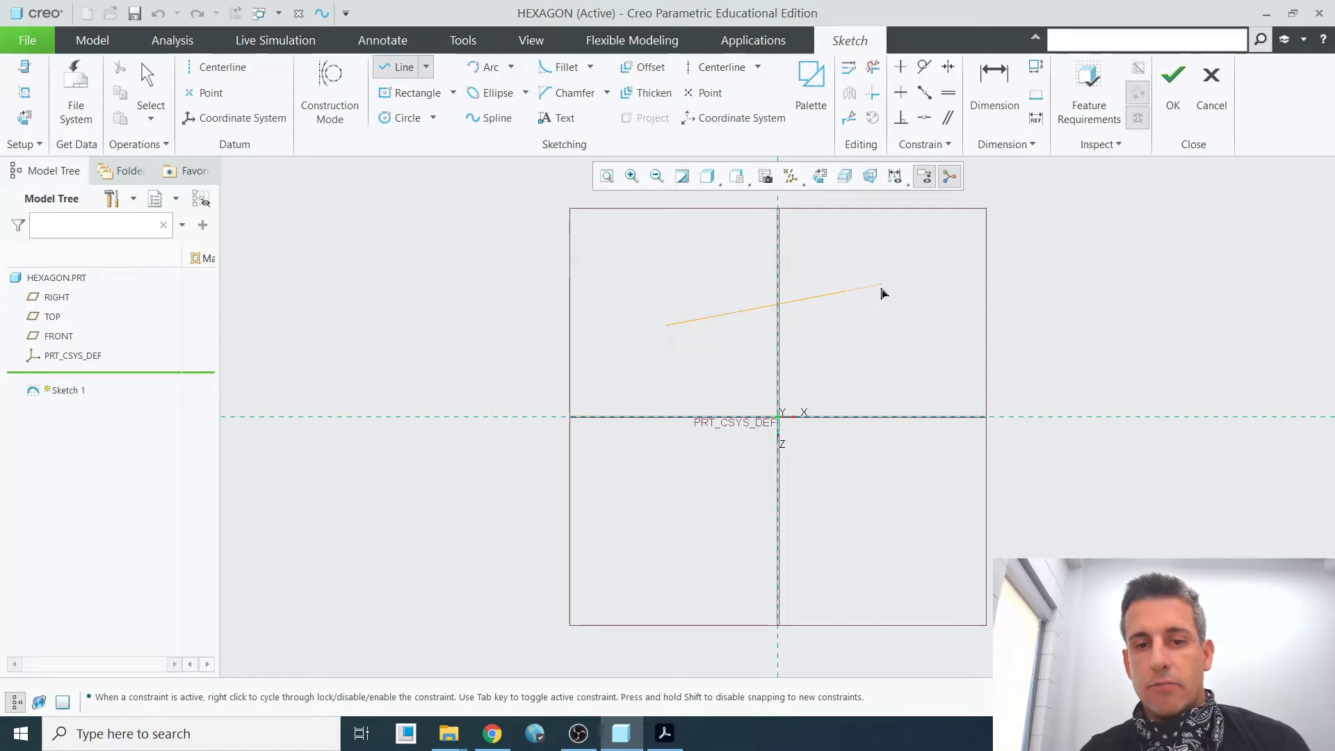
pyautogui.click(977, 418)
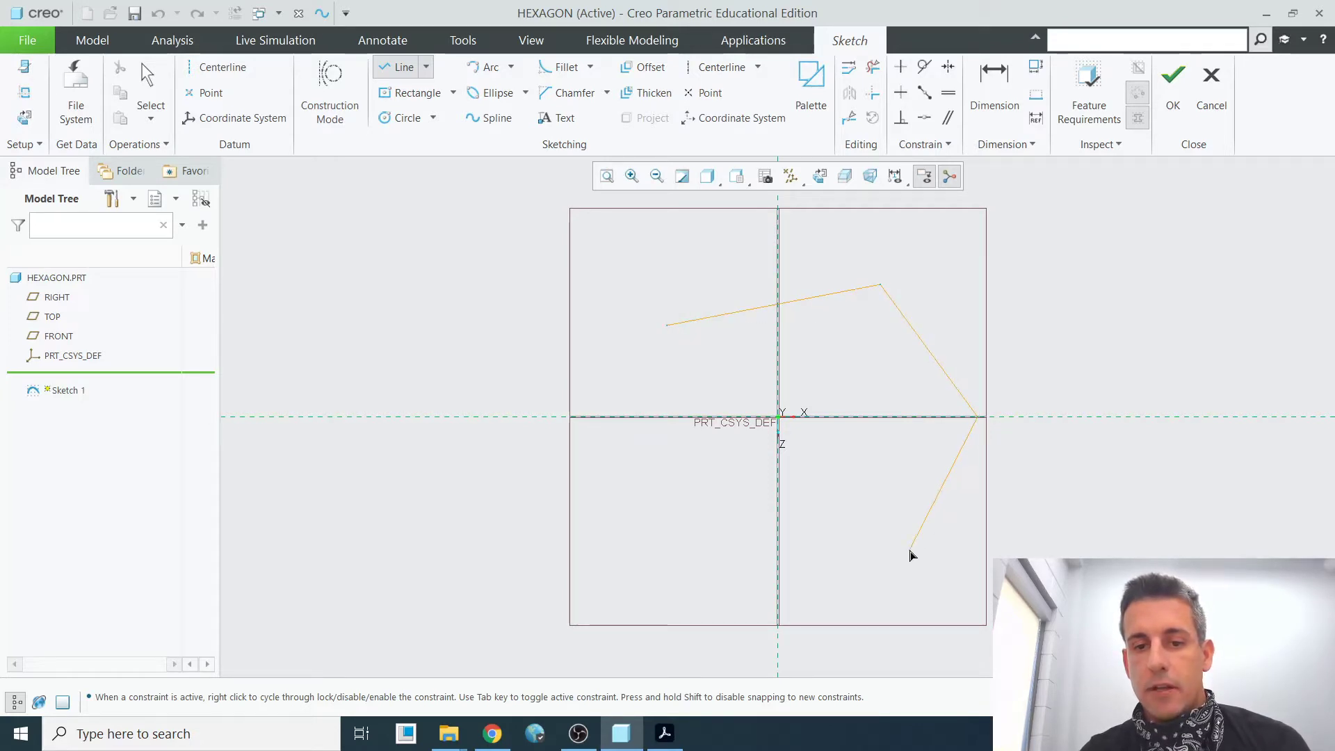
pyautogui.click(875, 559)
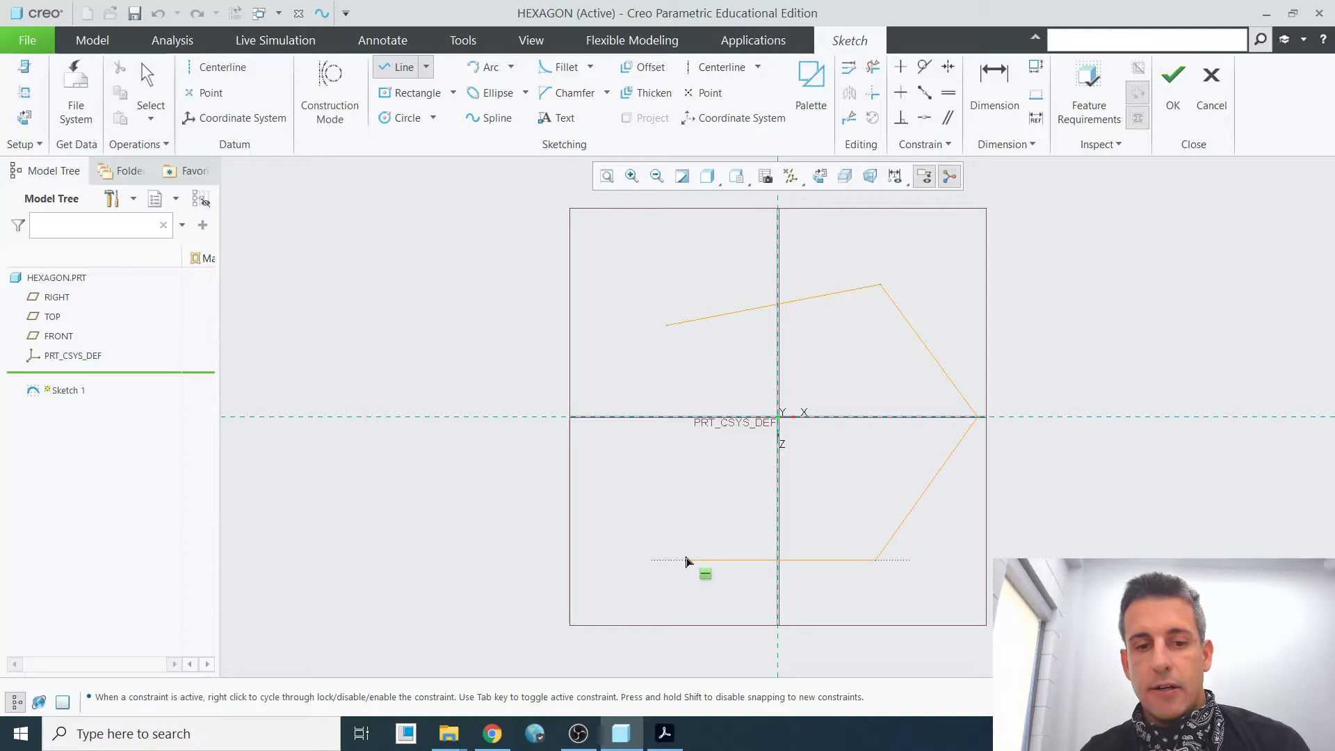
pyautogui.click(678, 544)
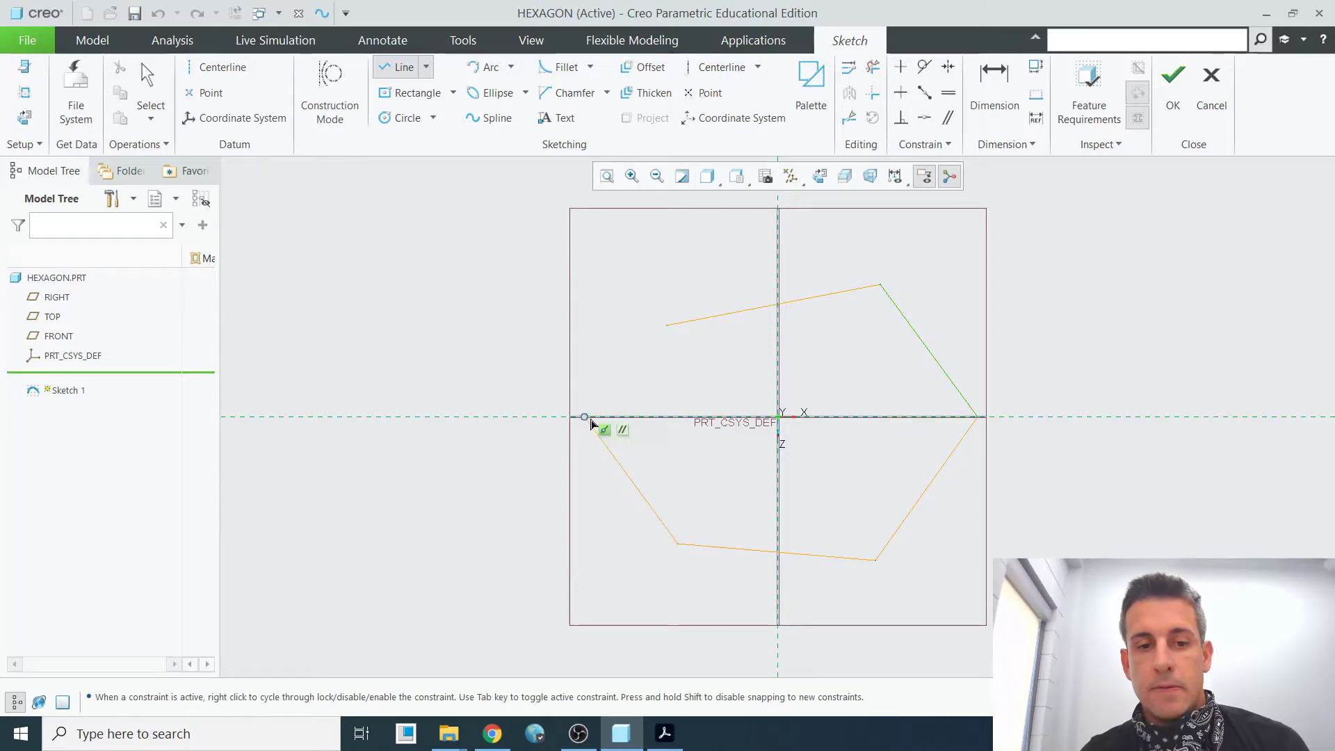
pyautogui.click(543, 417)
pyautogui.click(666, 325)
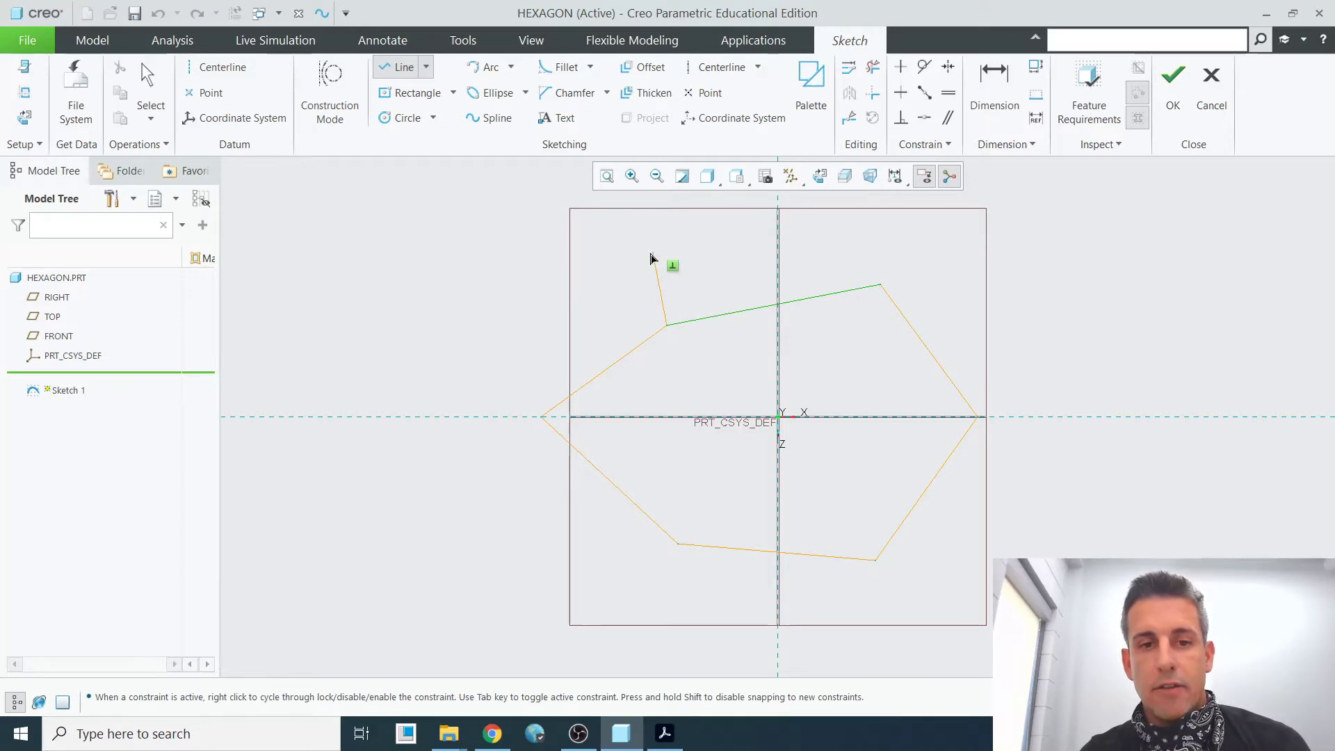
pyautogui.middleClick(650, 256)
pyautogui.middleClick(650, 255)
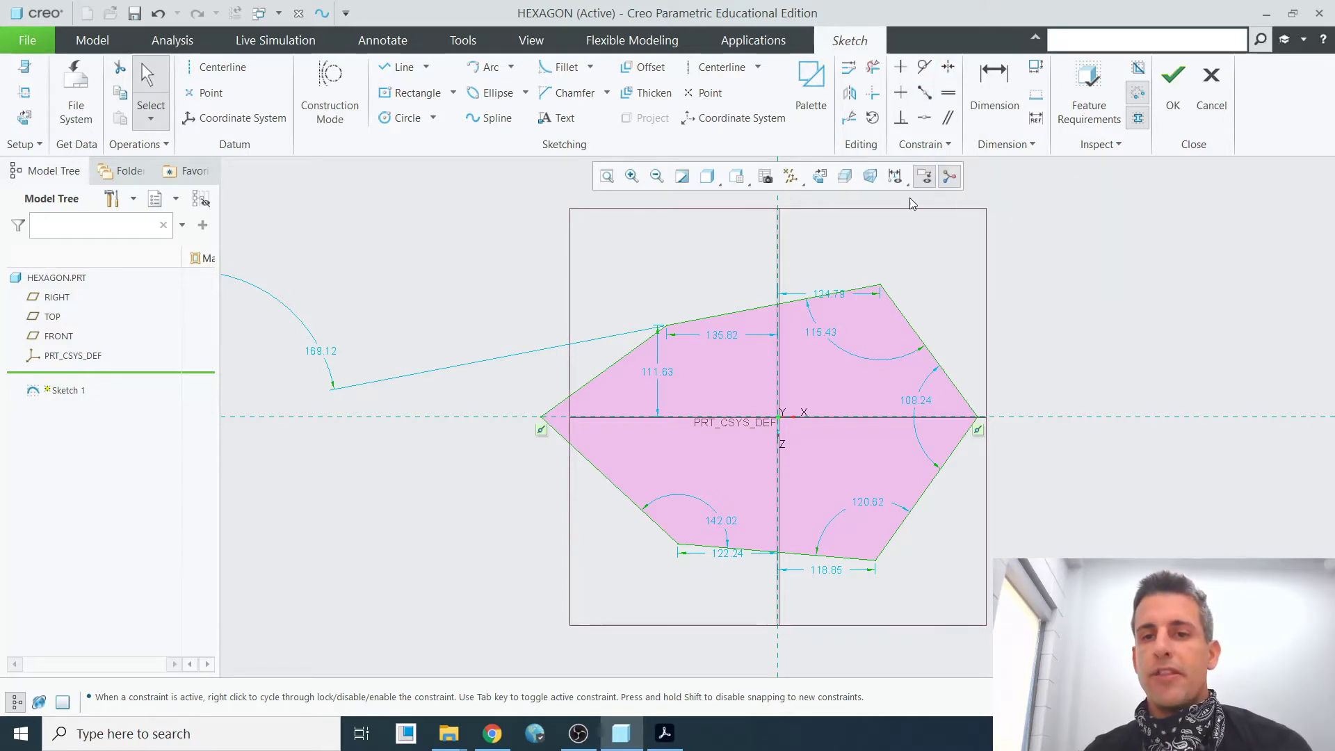
# Step: Apply an Equal constraint to all six sides of the outline
pyautogui.click(950, 95)
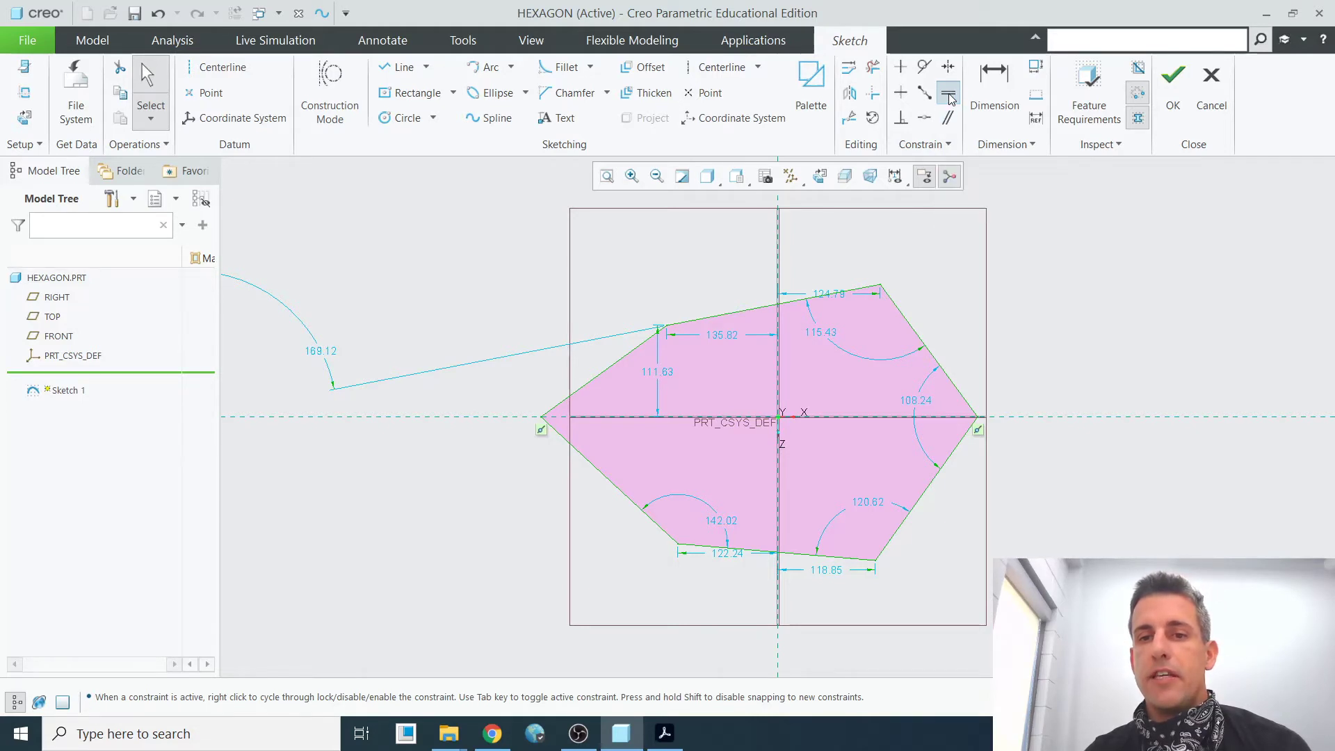
pyautogui.click(797, 301)
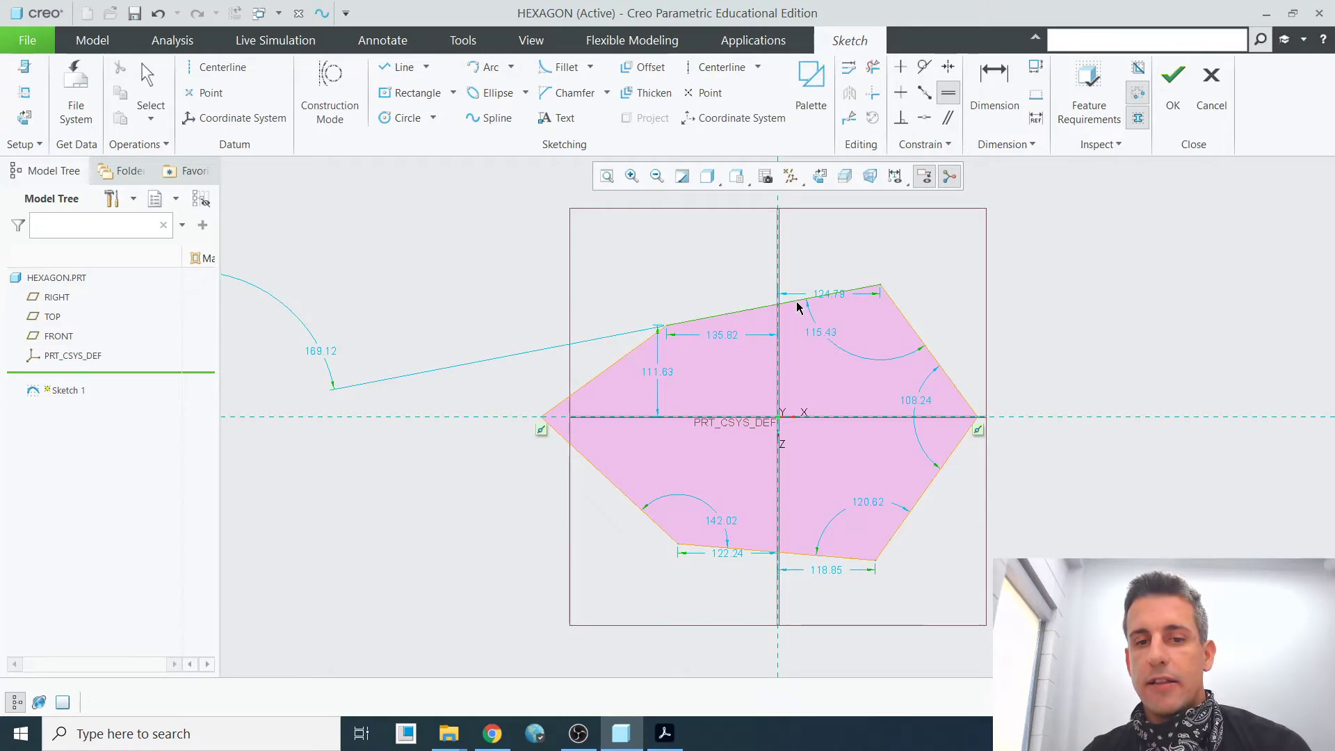
pyautogui.click(919, 341)
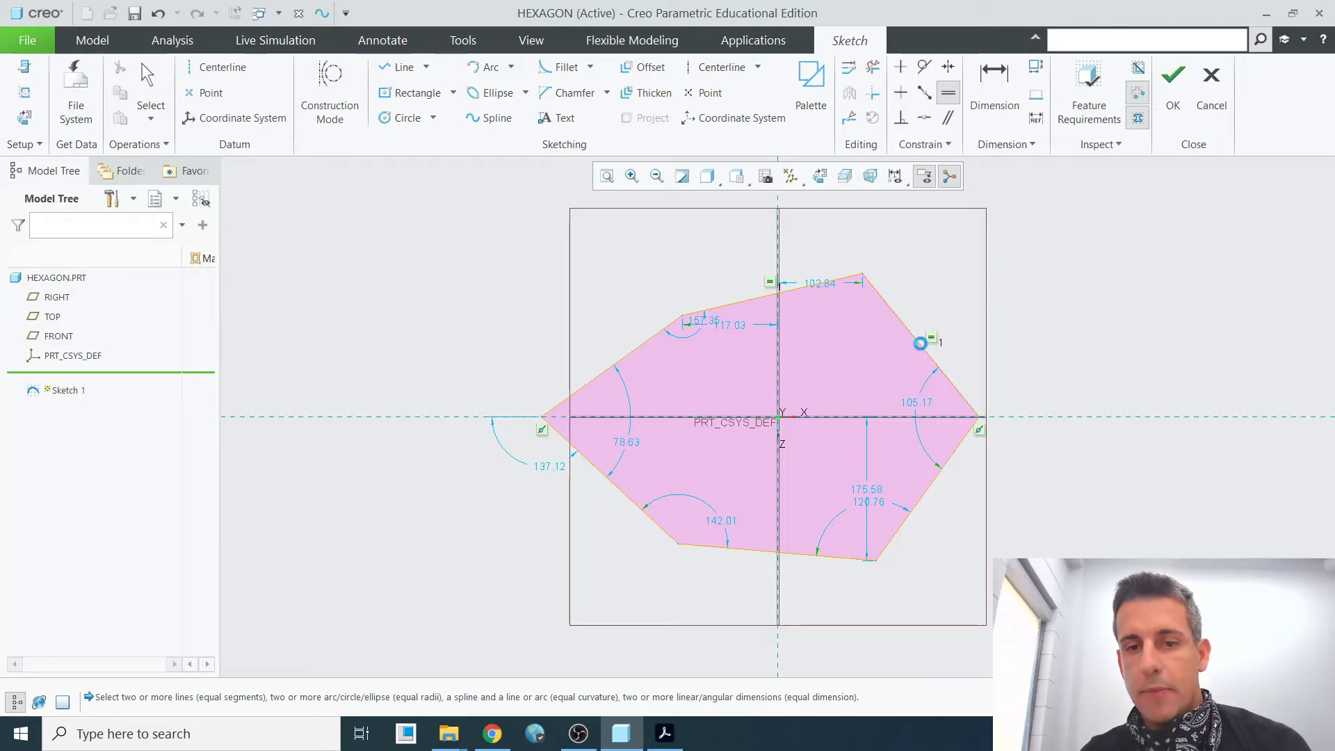
pyautogui.click(936, 487)
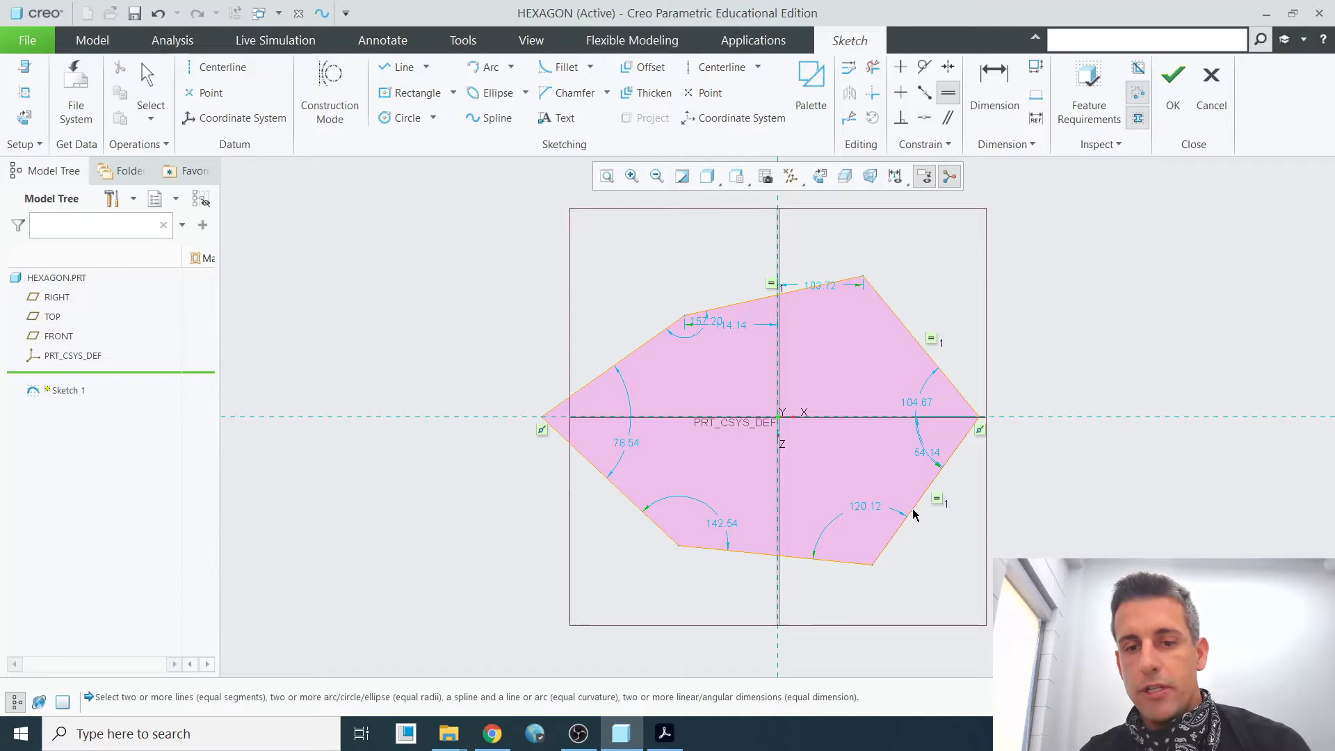
pyautogui.click(813, 561)
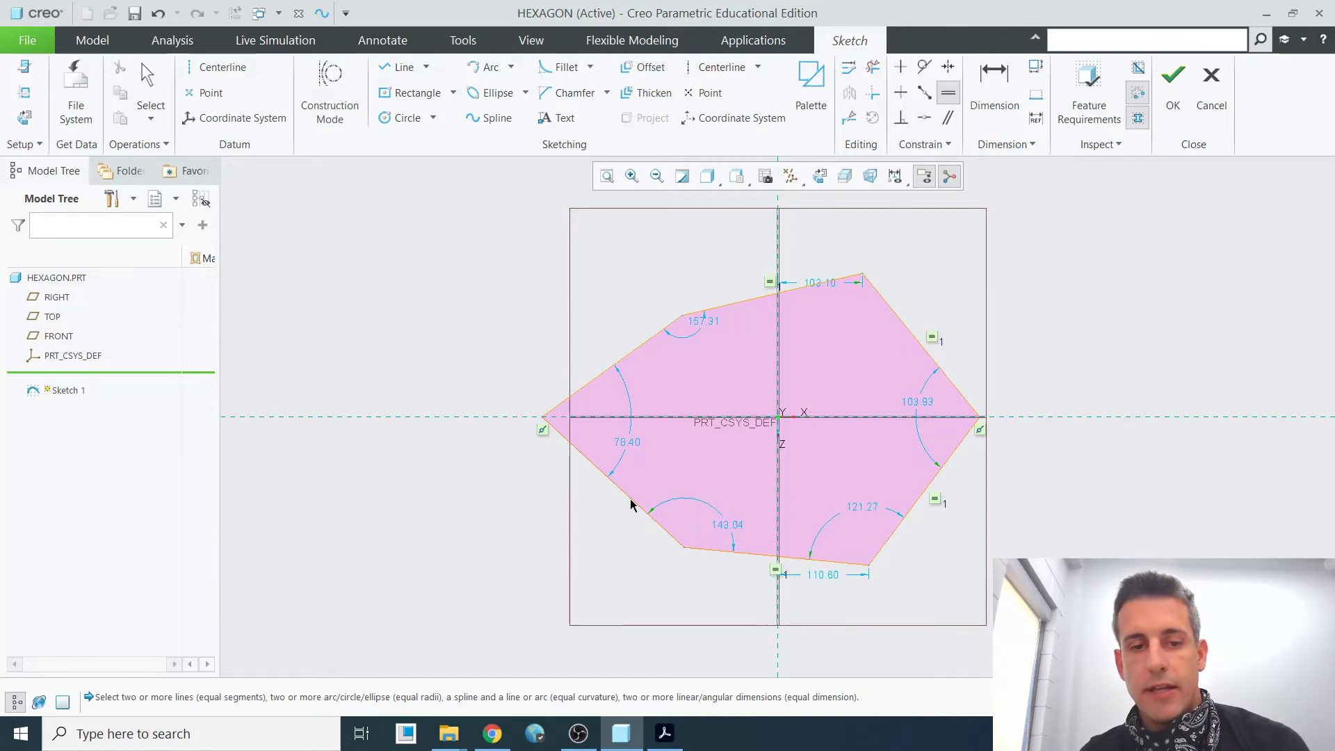
pyautogui.click(627, 500)
pyautogui.click(611, 370)
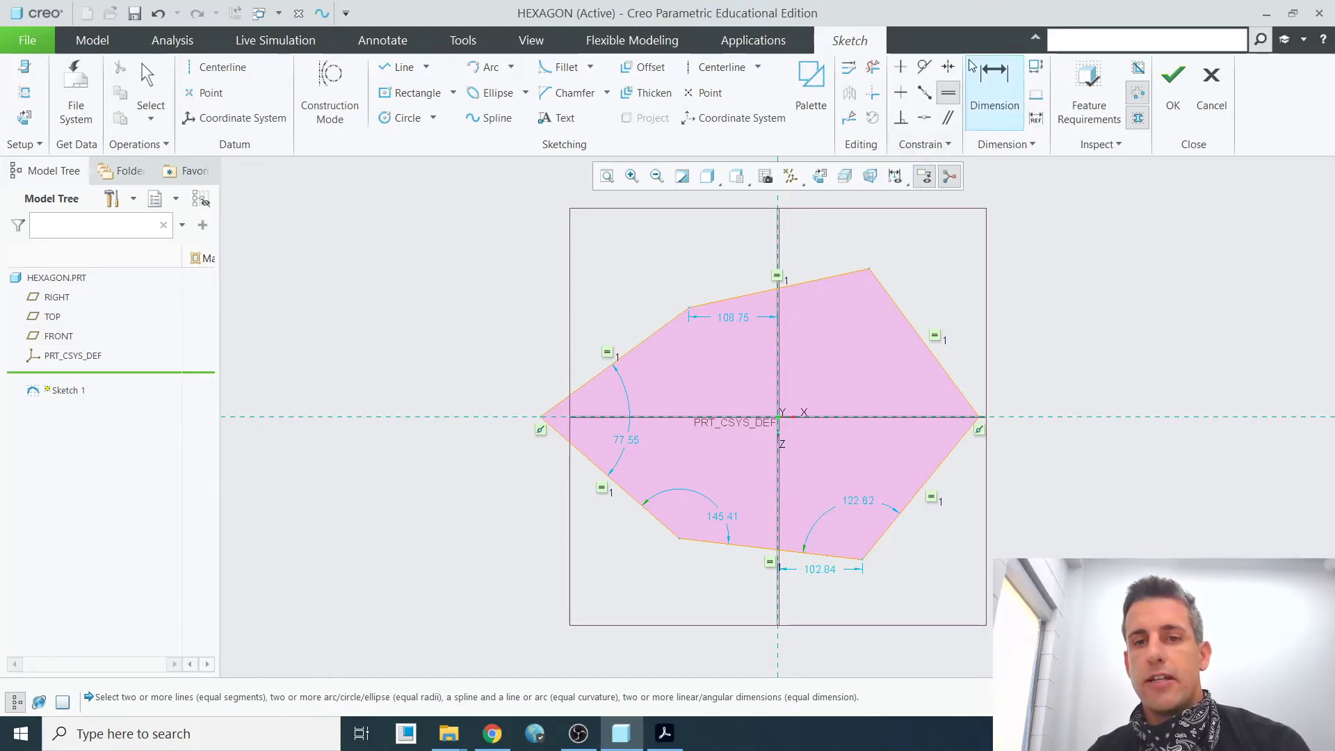
# Step: Constrain the upper and lower sides of the hexagon to be horizontal
pyautogui.click(898, 98)
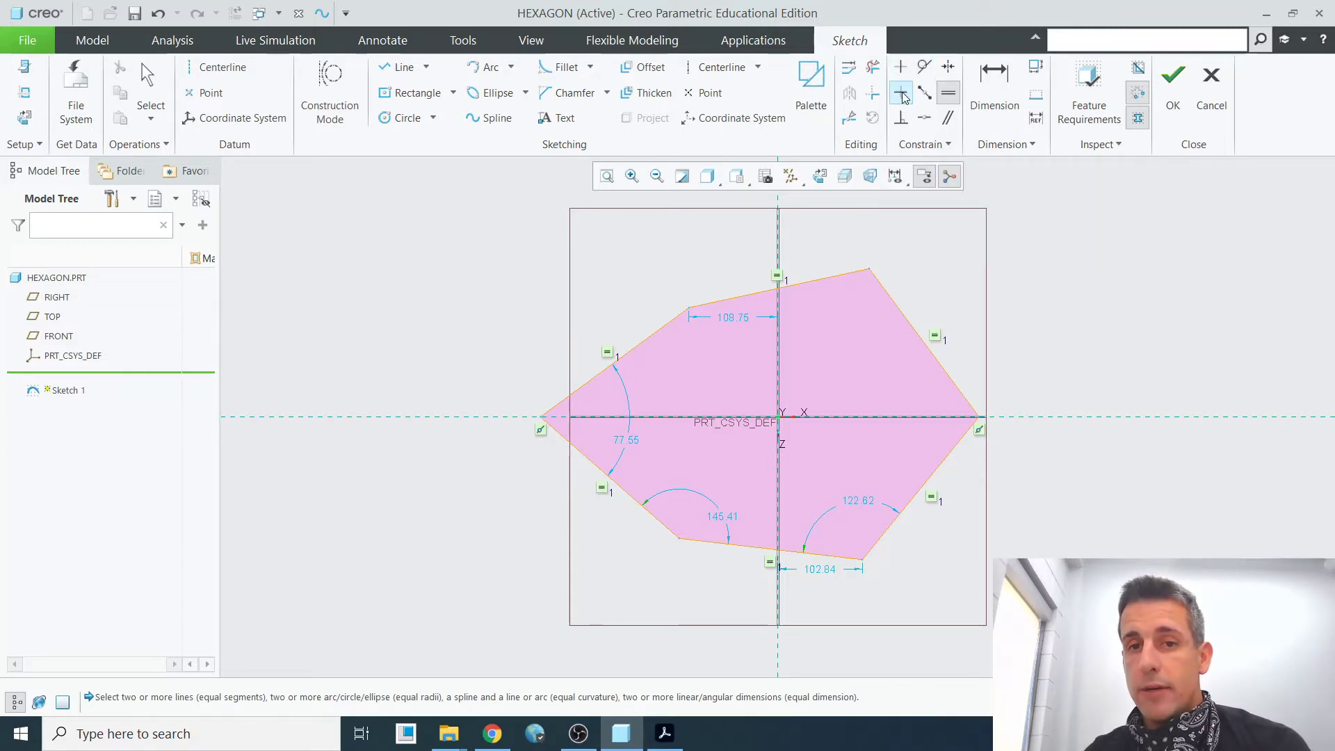
pyautogui.click(799, 287)
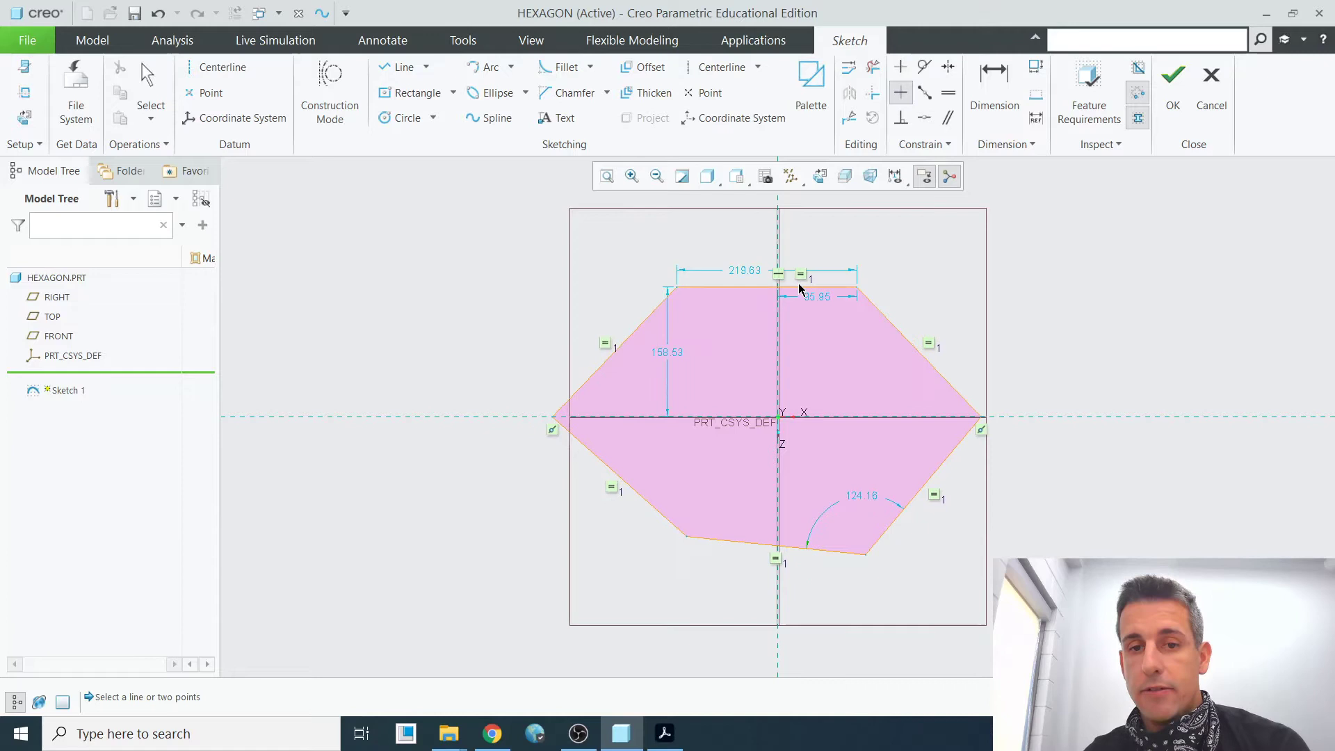
pyautogui.click(796, 549)
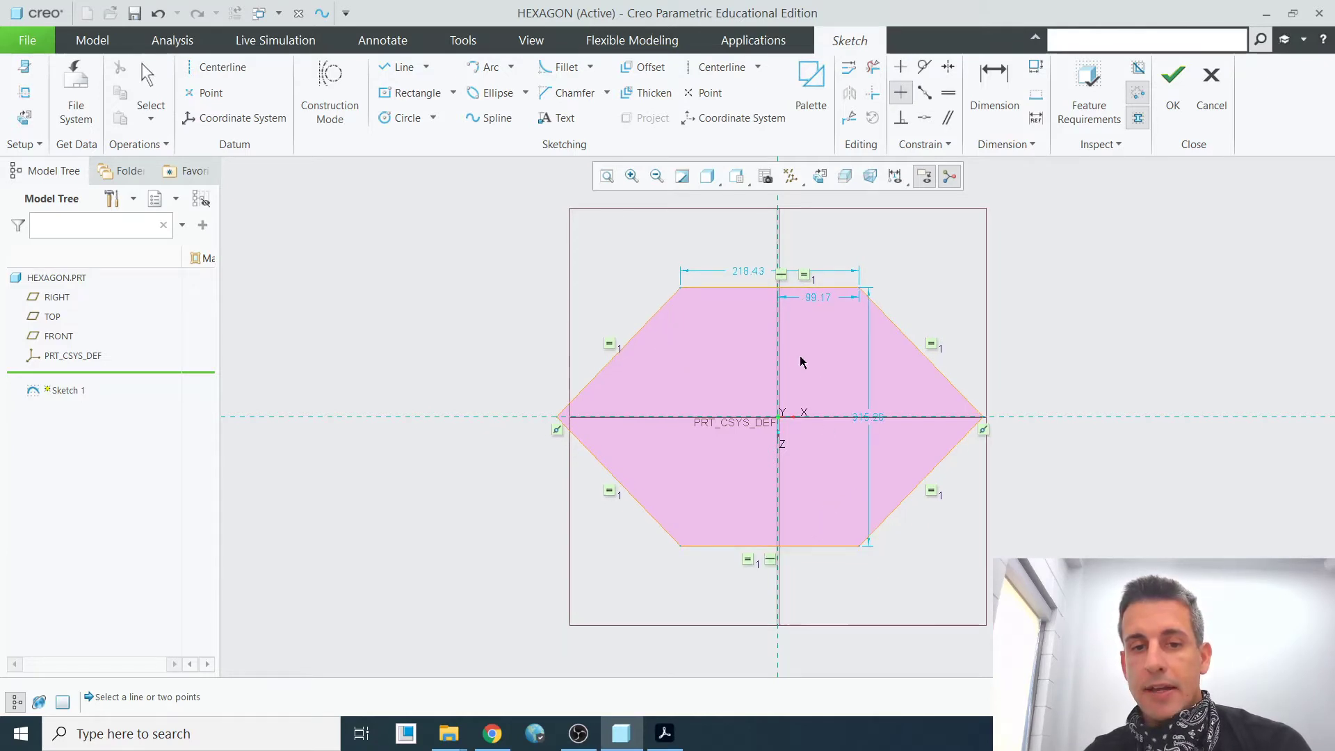
pyautogui.middleClick(912, 265)
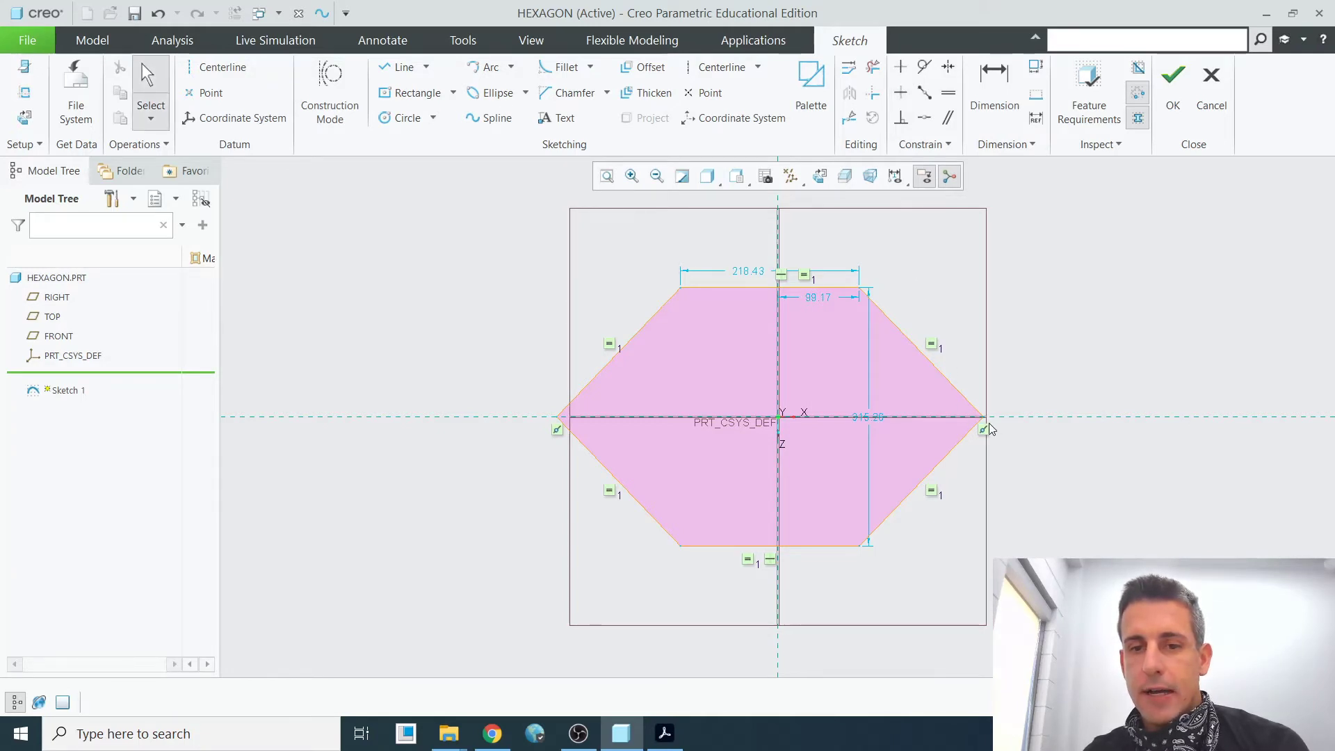
# Step: Test the hexagon's freedom by pulling its right vertex outward along the horizontal reference and lowering its upper side, leaving that side about 253 long
pyautogui.moveTo(984, 417)
pyautogui.mouseDown()
pyautogui.moveTo(915, 411)
pyautogui.moveTo(1087, 417)
pyautogui.mouseUp()
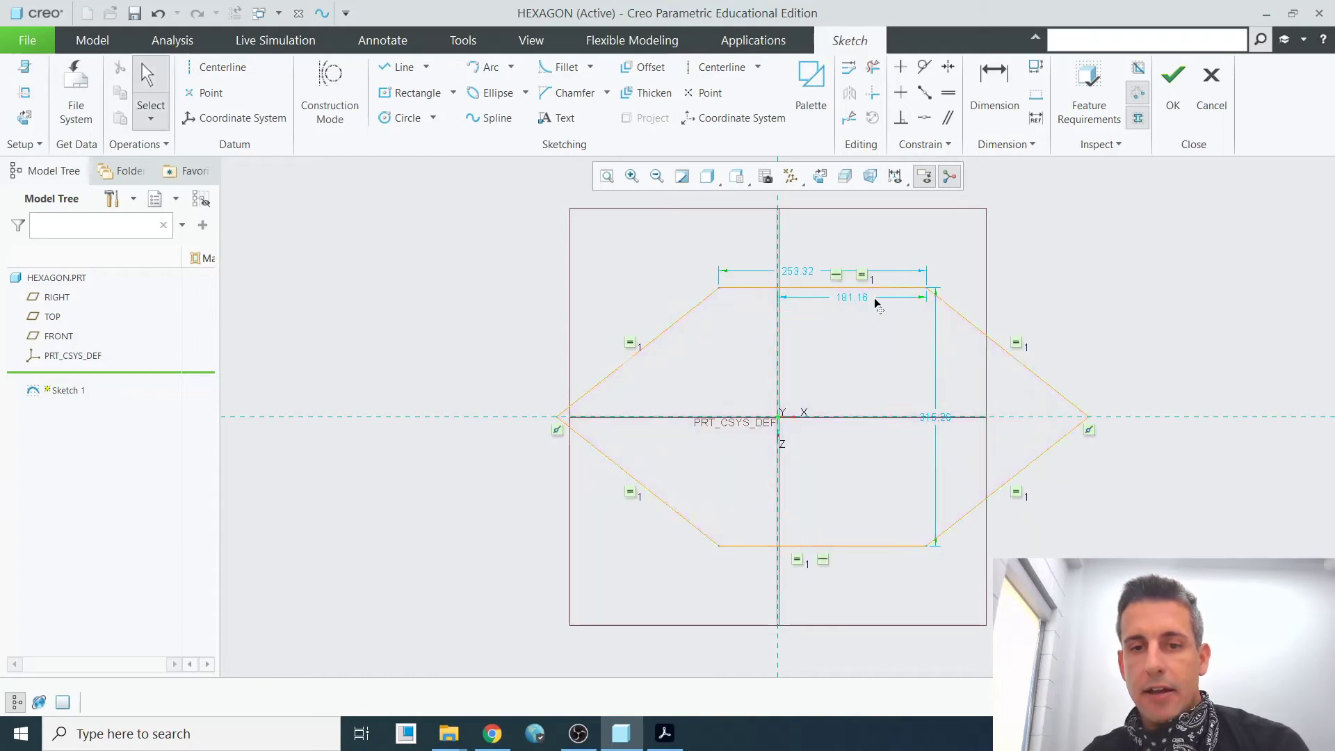
pyautogui.moveTo(875, 299)
pyautogui.mouseDown()
pyautogui.moveTo(857, 335)
pyautogui.moveTo(868, 282)
pyautogui.moveTo(852, 330)
pyautogui.mouseUp()
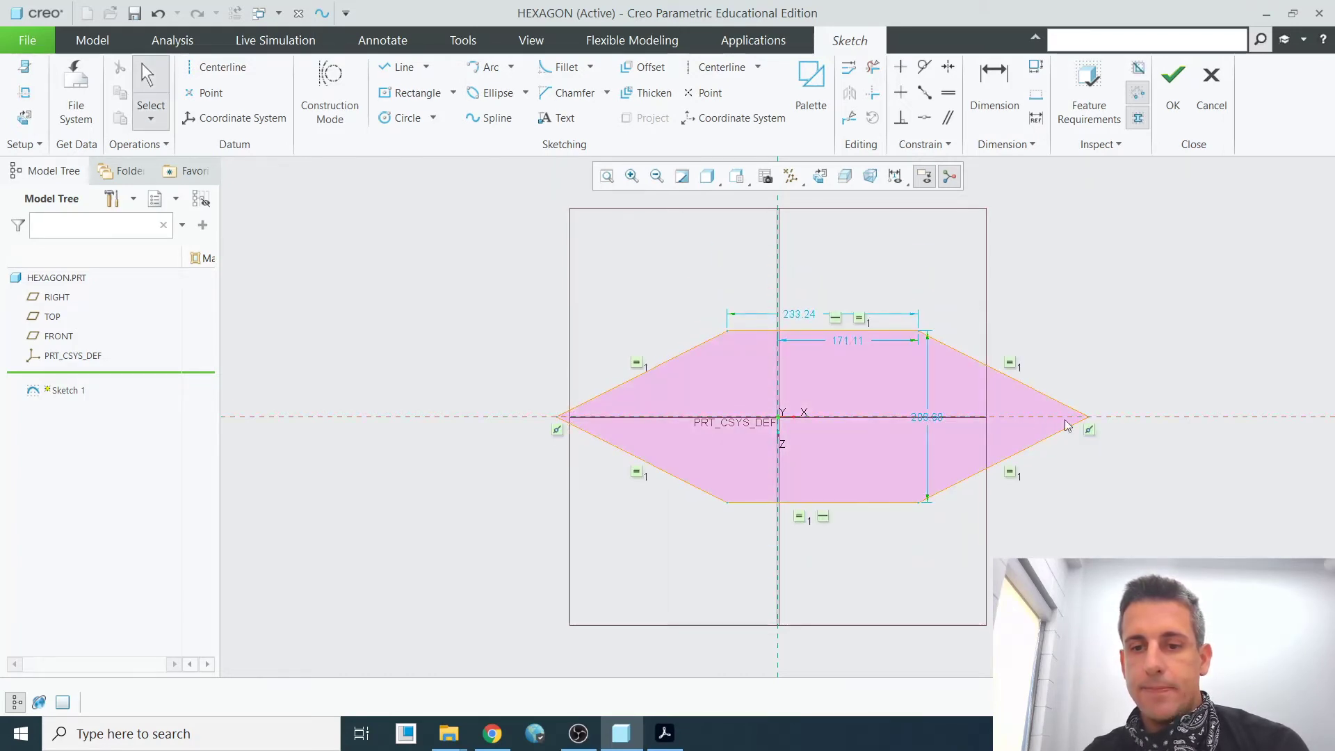
pyautogui.moveTo(1088, 418)
pyautogui.mouseDown()
pyautogui.moveTo(957, 400)
pyautogui.moveTo(1125, 420)
pyautogui.mouseUp()
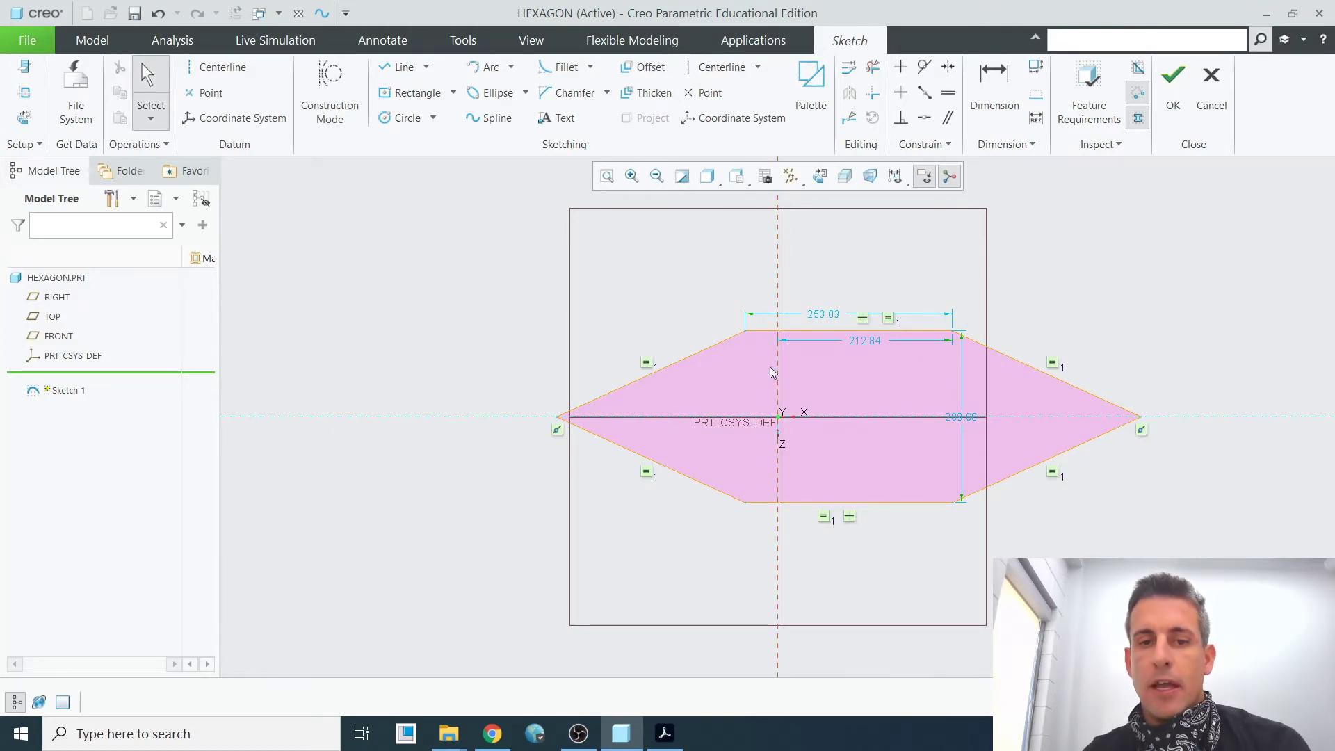
# Step: Add a vertical datum centerline through the sketch origin
pyautogui.click(205, 70)
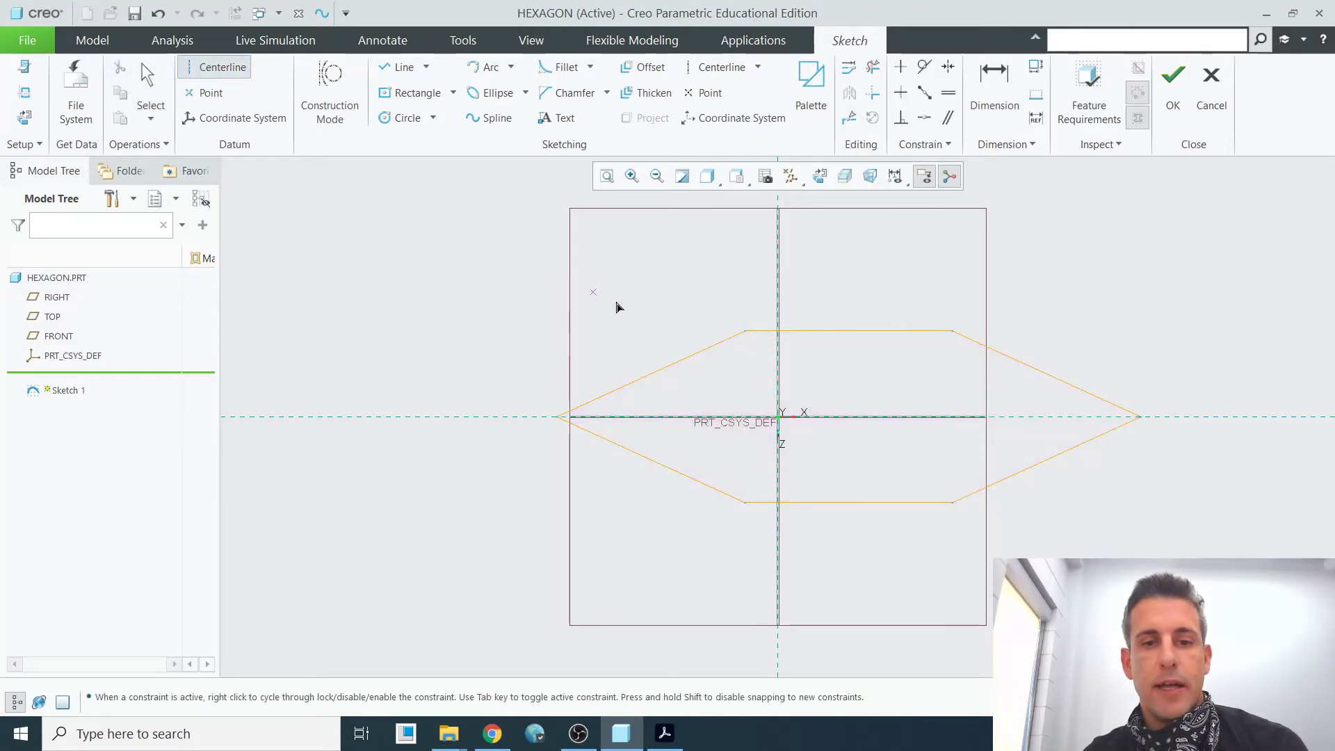
pyautogui.click(779, 419)
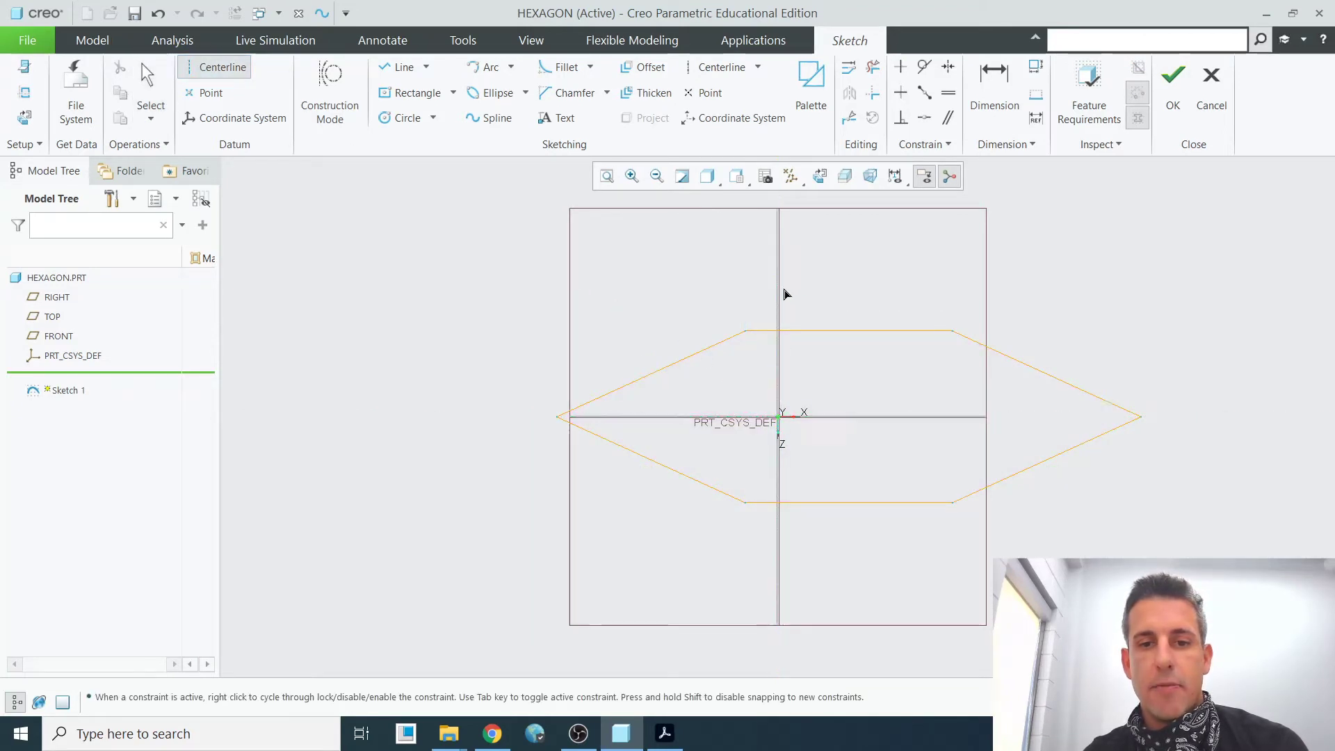
pyautogui.click(787, 295)
pyautogui.middleClick(845, 256)
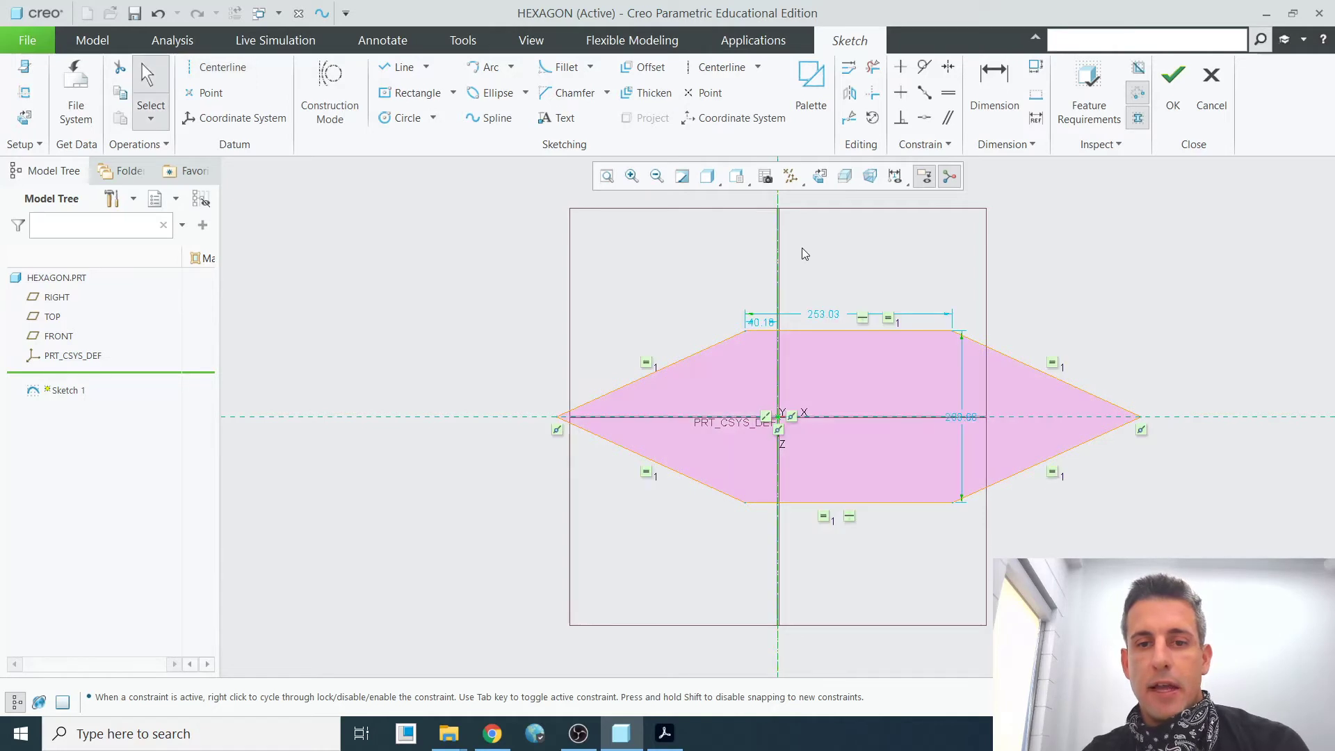
# Step: Make the two upper vertices of the hexagon symmetric about the vertical centerline
pyautogui.click(948, 67)
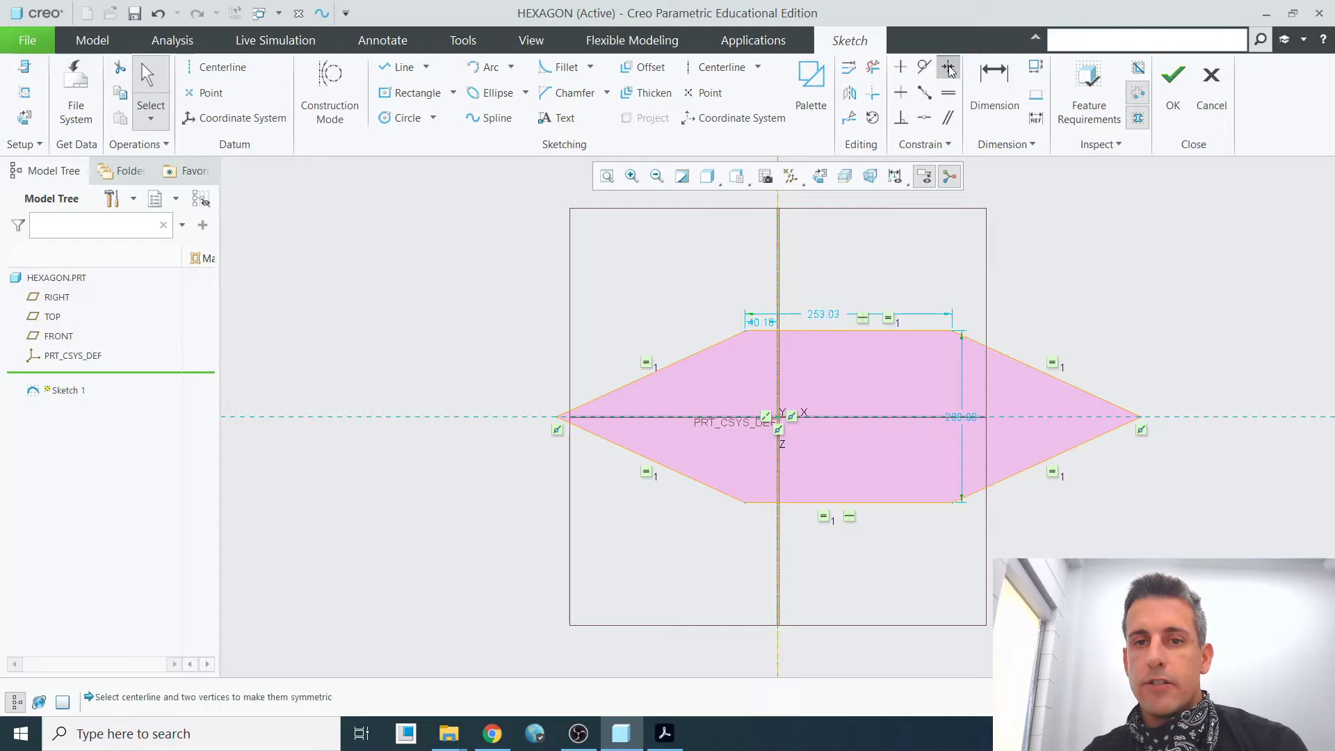
pyautogui.click(952, 333)
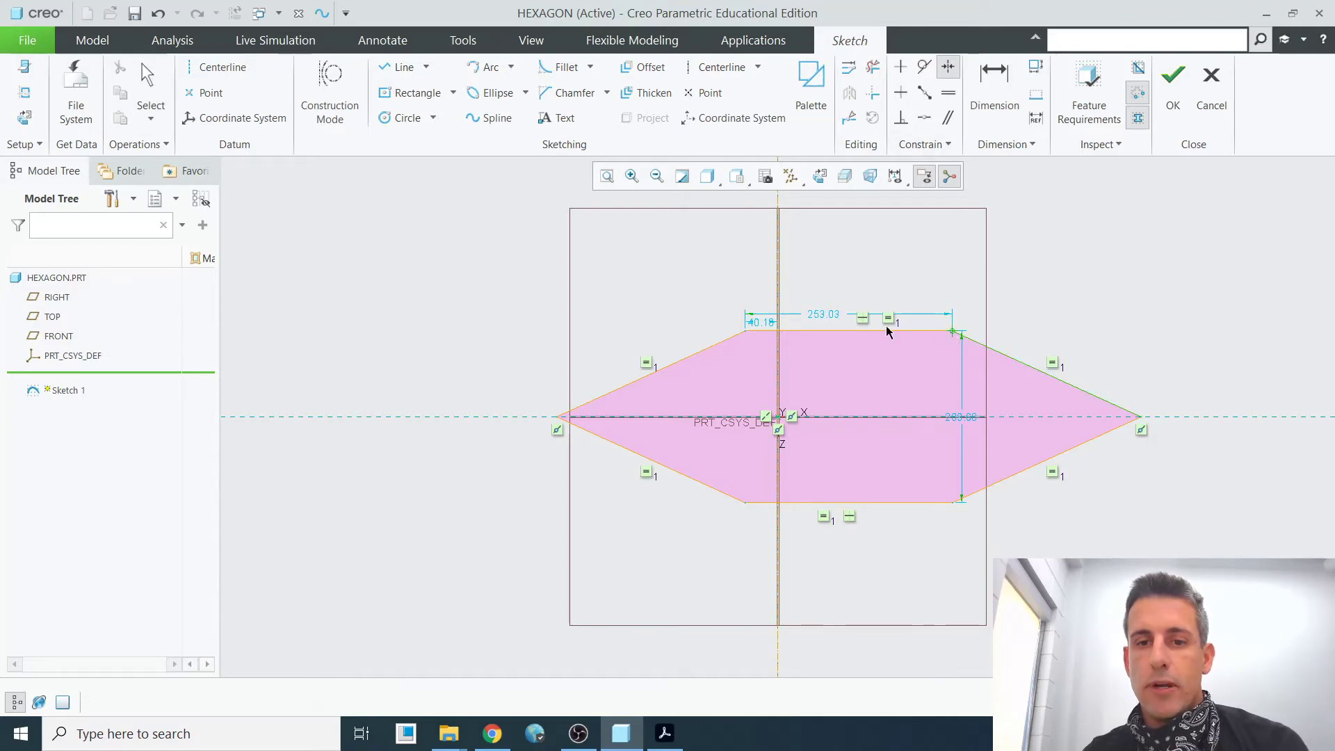
pyautogui.click(746, 332)
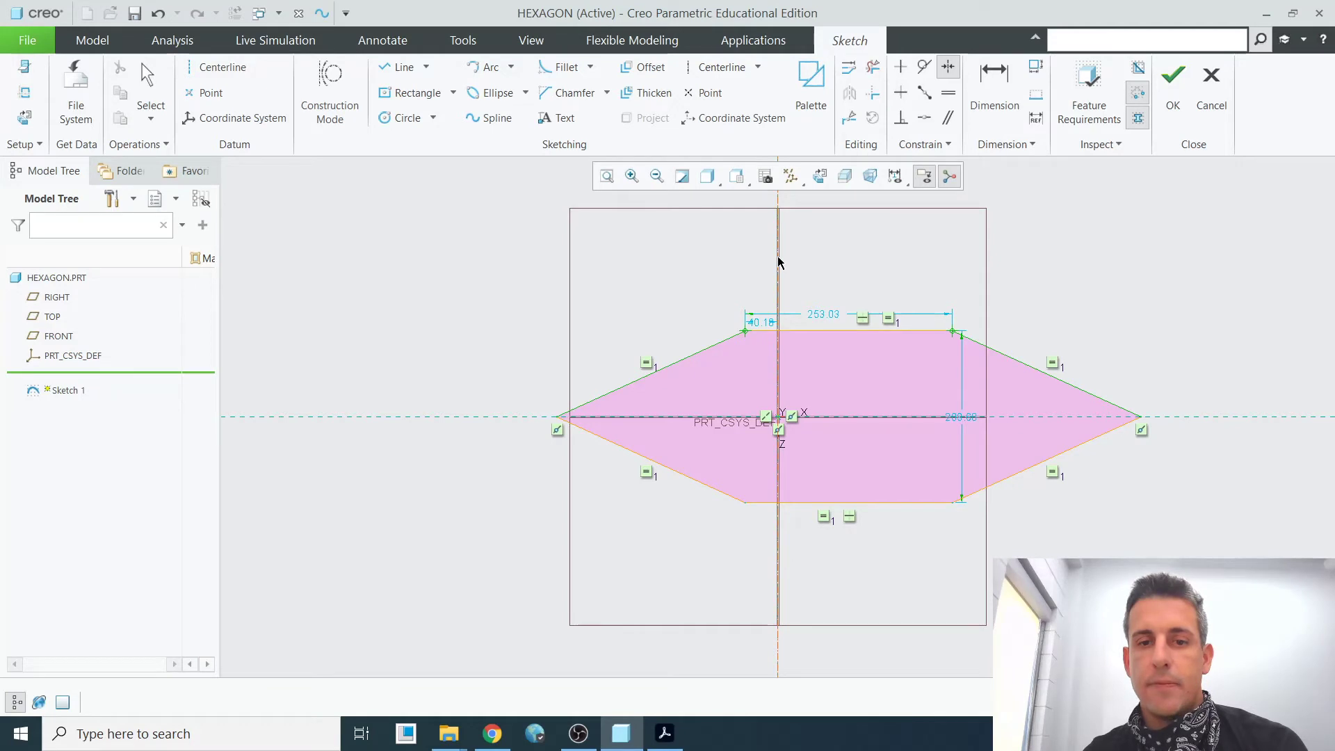
pyautogui.click(778, 262)
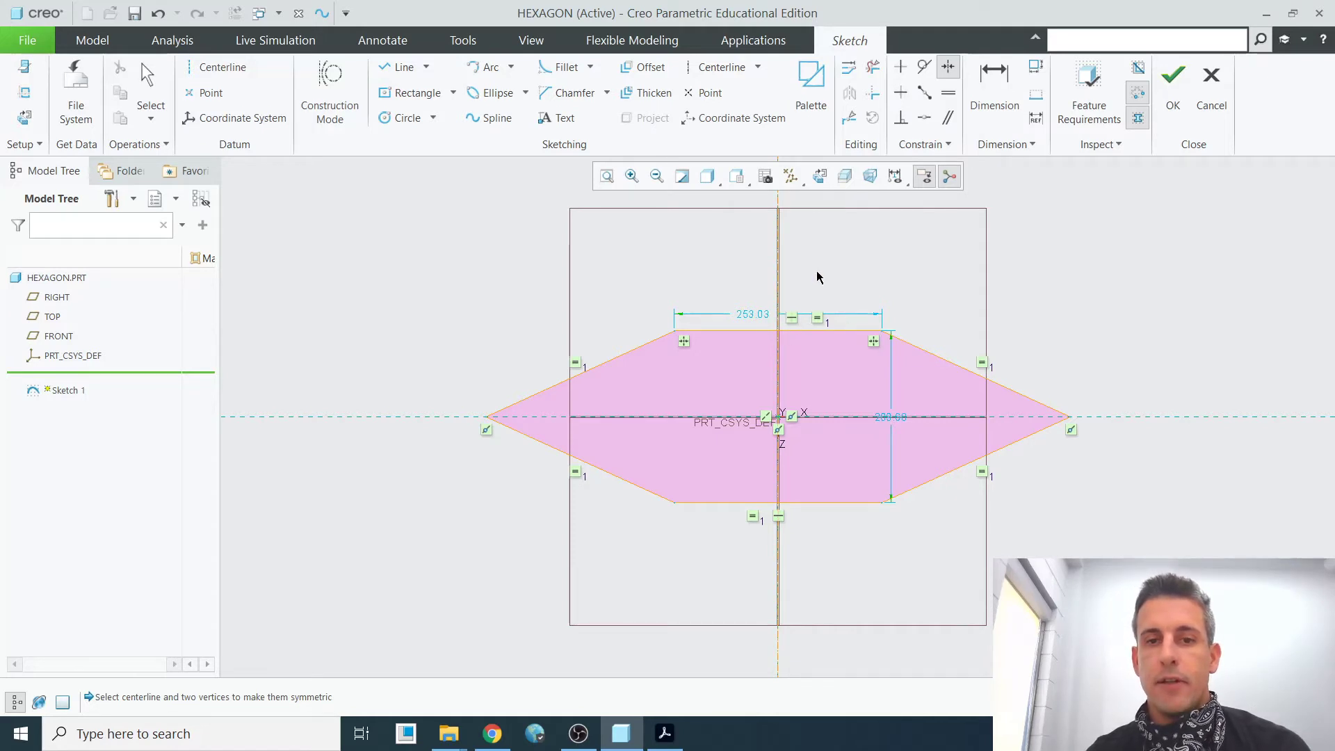
pyautogui.scroll(-1, 887, 182)
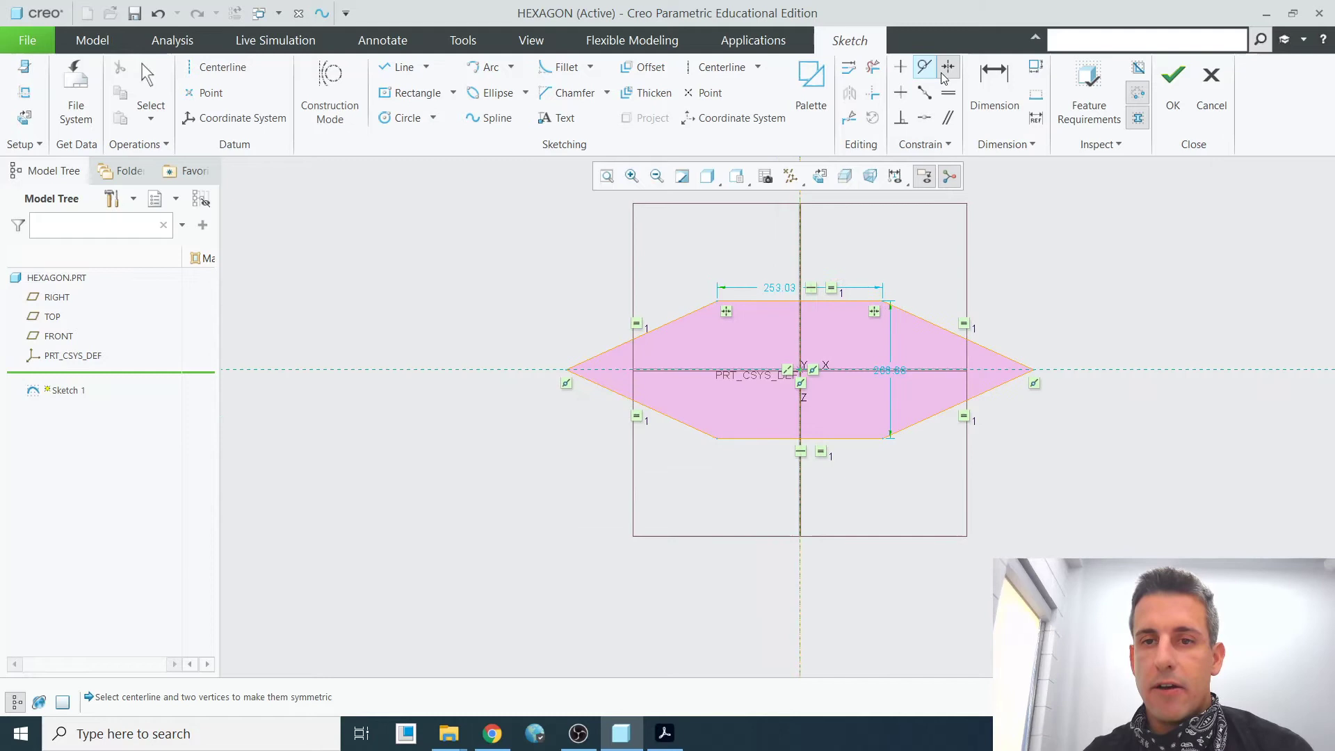
pyautogui.press('Escape')
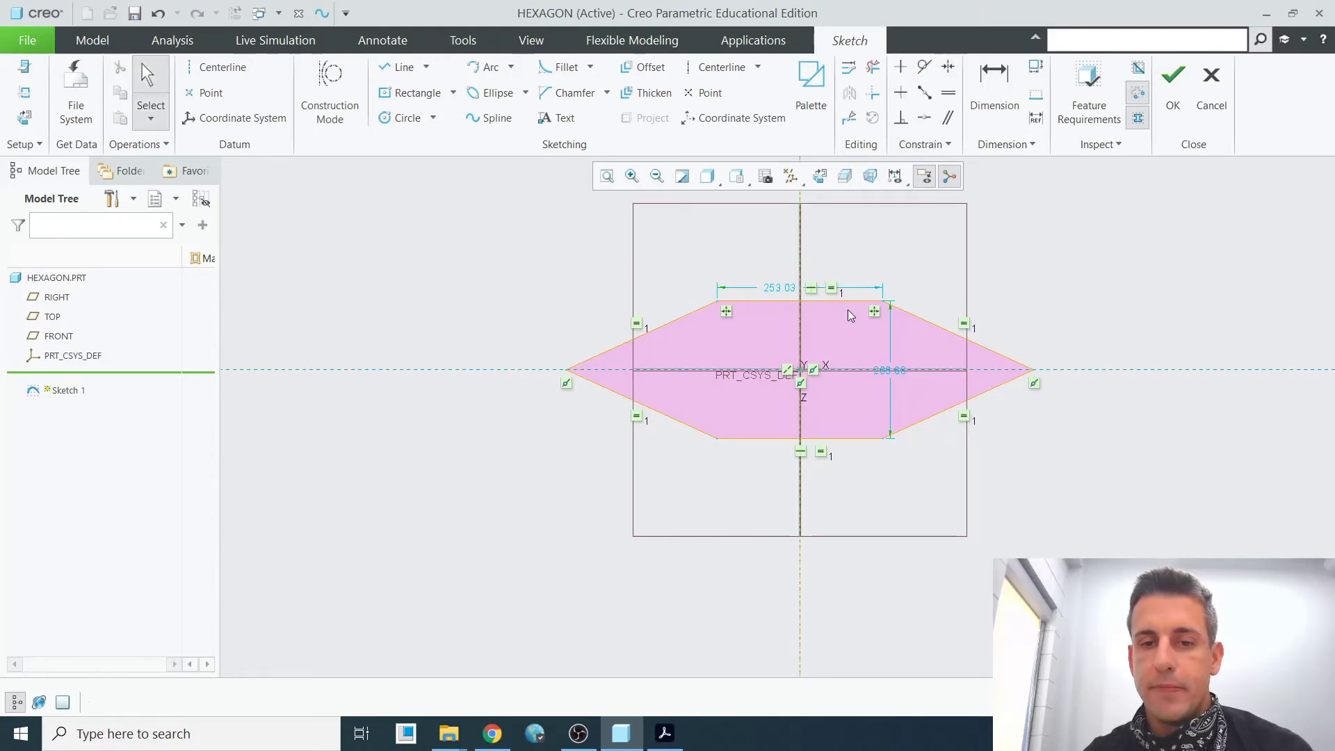
# Step: Move the hexagon's upper side outward from the origin to test the symmetric shape, leaving that side about 267 long
pyautogui.scroll(4, 841, 310)
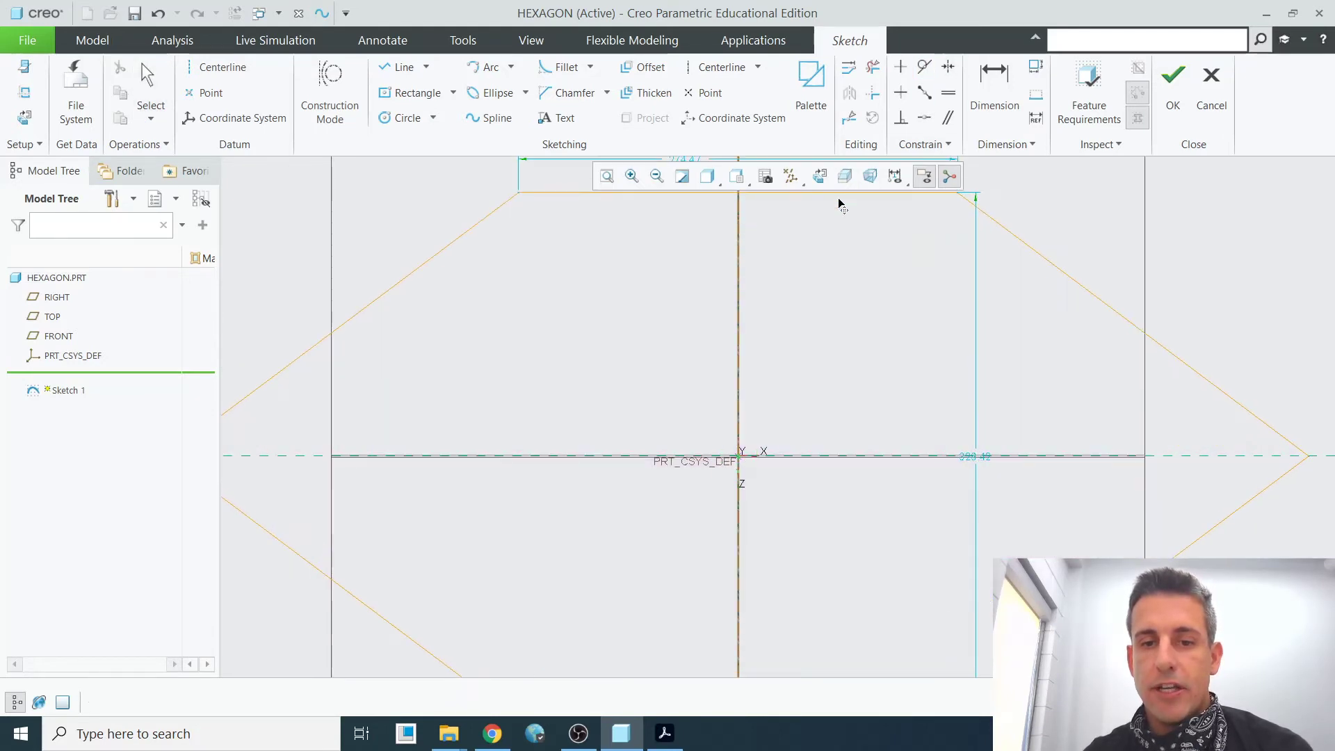
pyautogui.scroll(-4, 849, 275)
pyautogui.scroll(1, 832, 318)
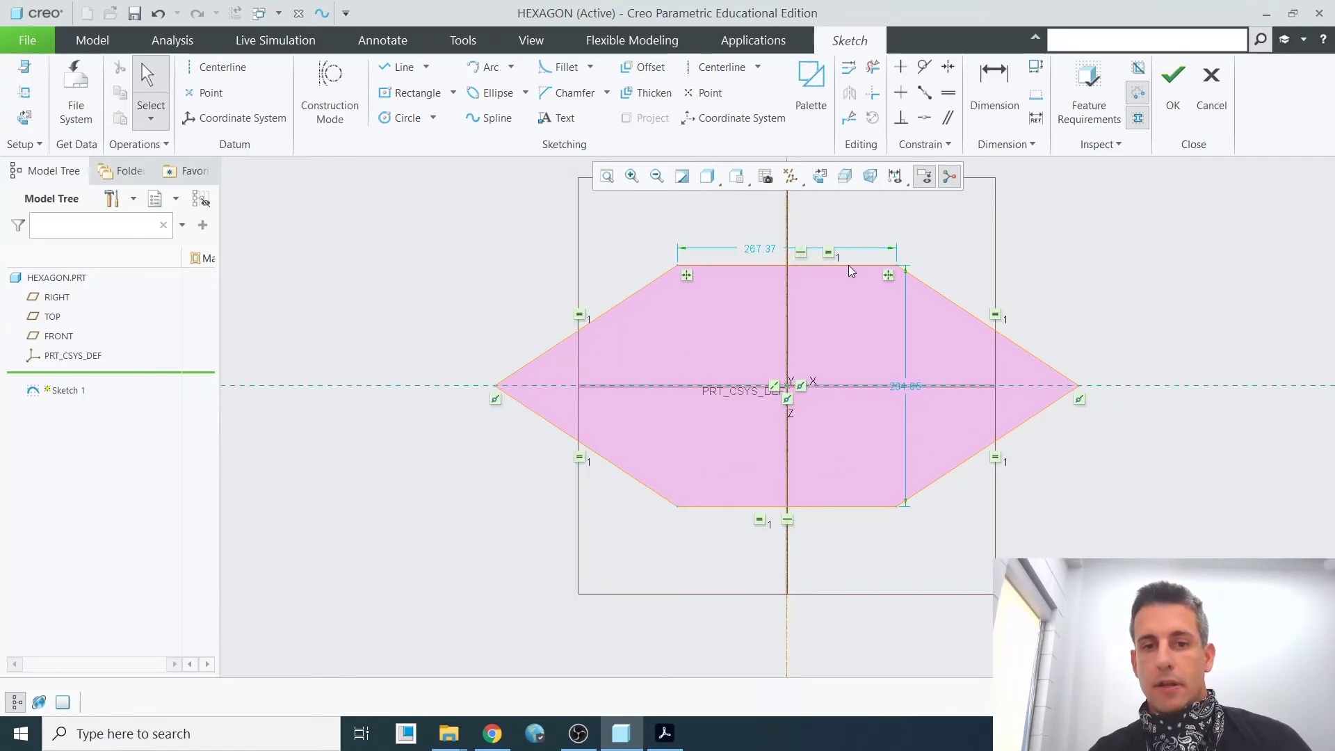
# Step: Lower the hexagon's upper side to about 260 long, and dimension the distance between the parallel lower-left and upper-right sides
pyautogui.moveTo(849, 267)
pyautogui.mouseDown()
pyautogui.moveTo(854, 217)
pyautogui.moveTo(855, 281)
pyautogui.mouseUp()
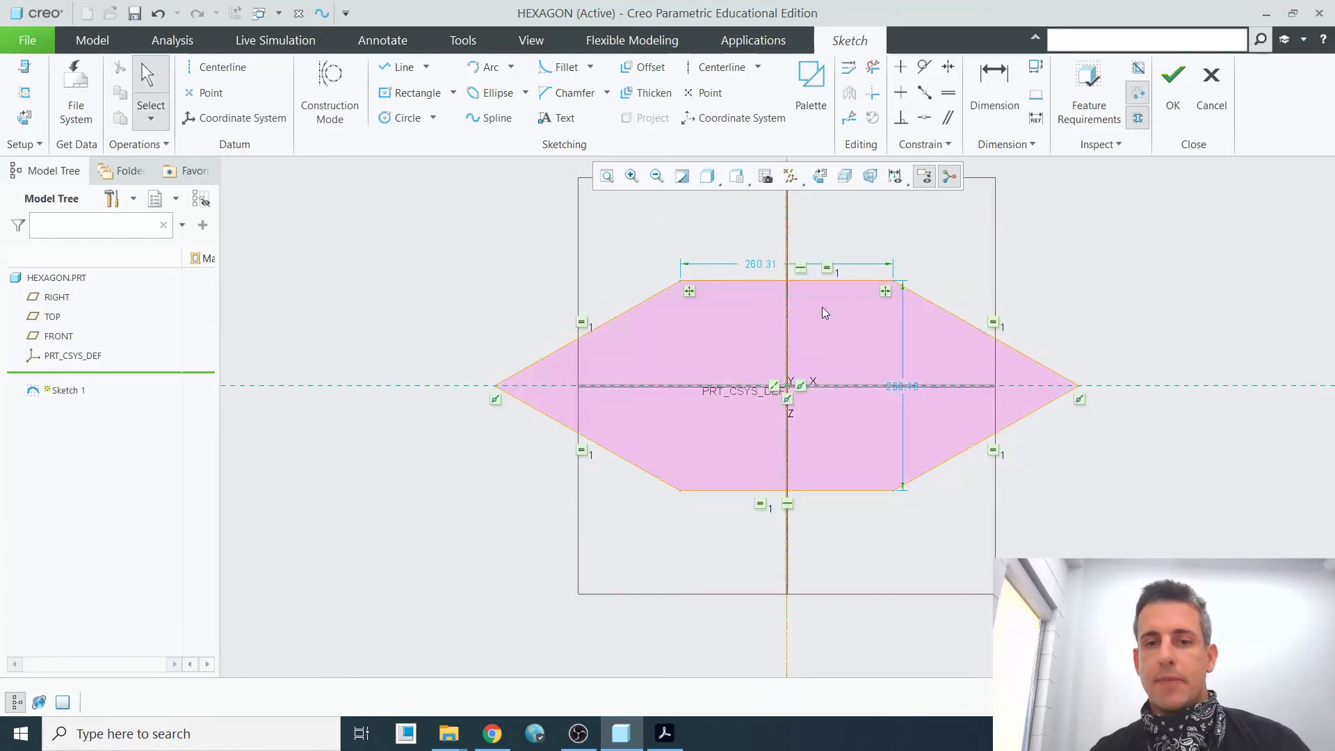
pyautogui.click(997, 89)
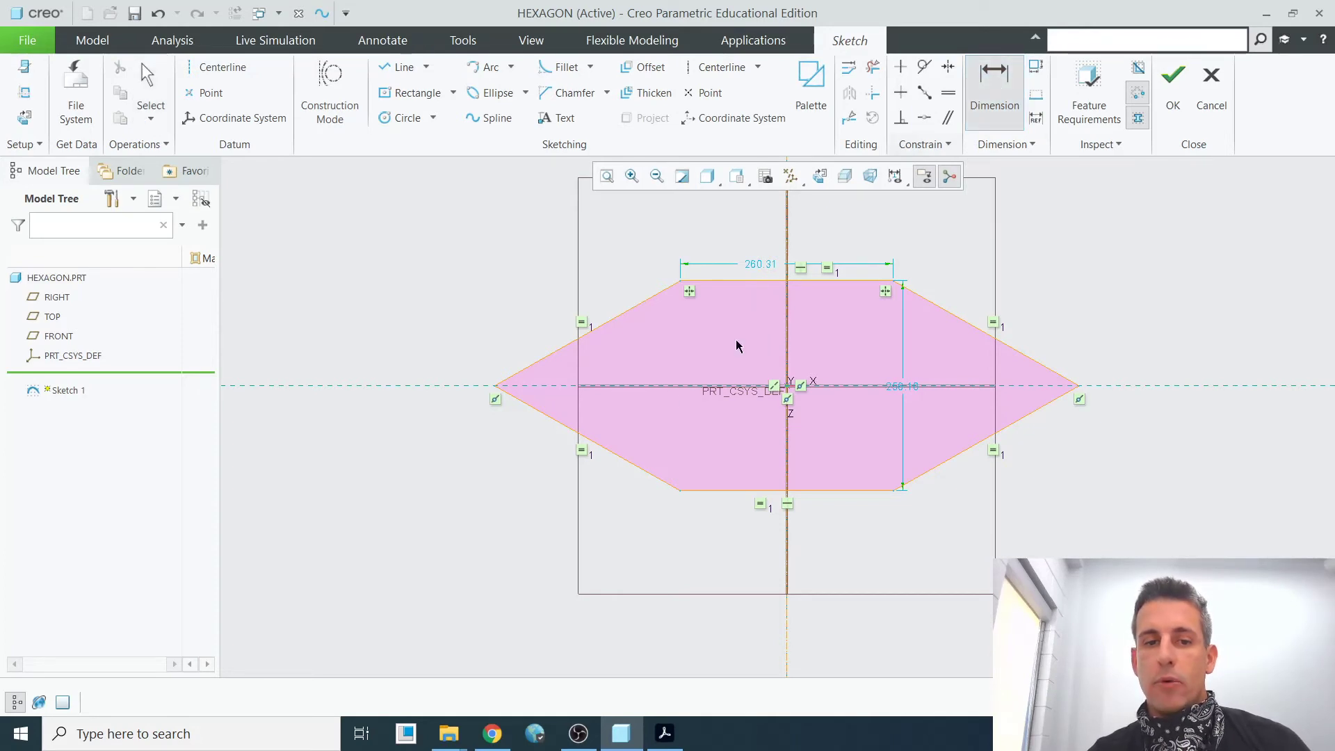
pyautogui.click(628, 461)
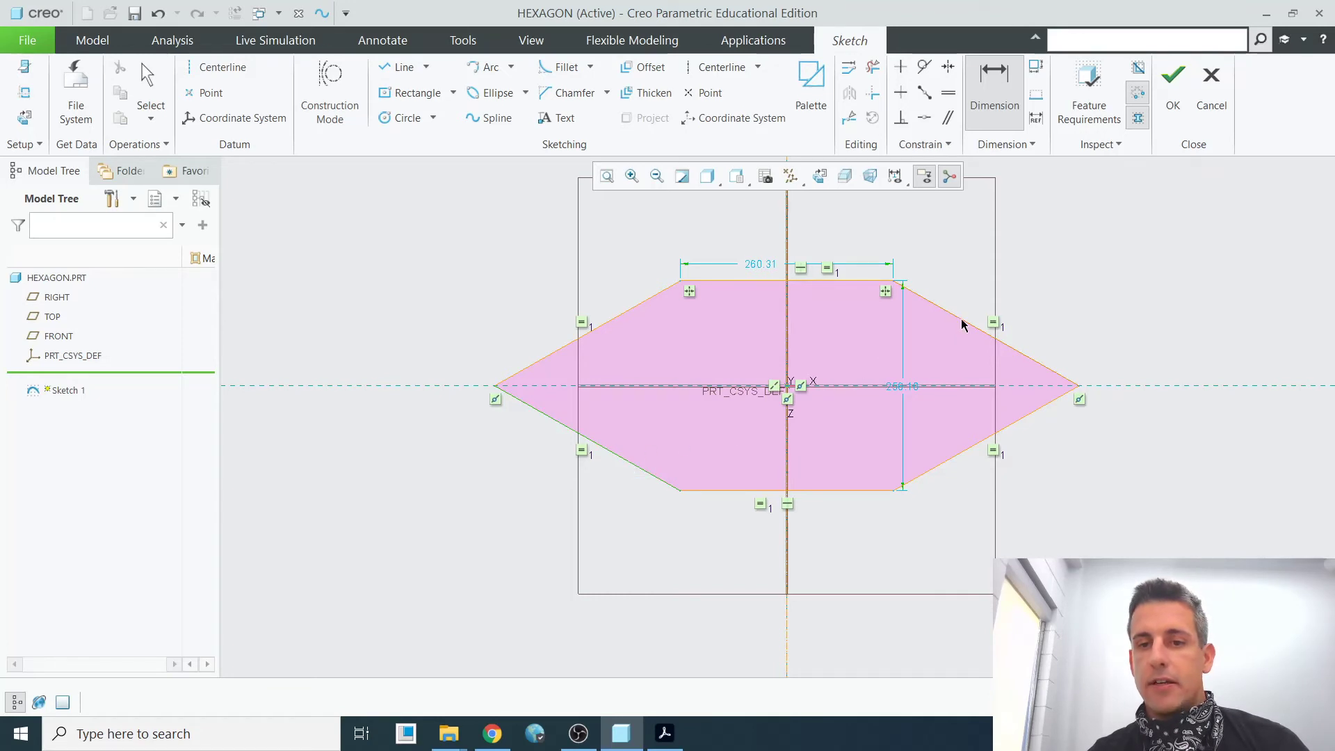
pyautogui.middleClick(825, 354)
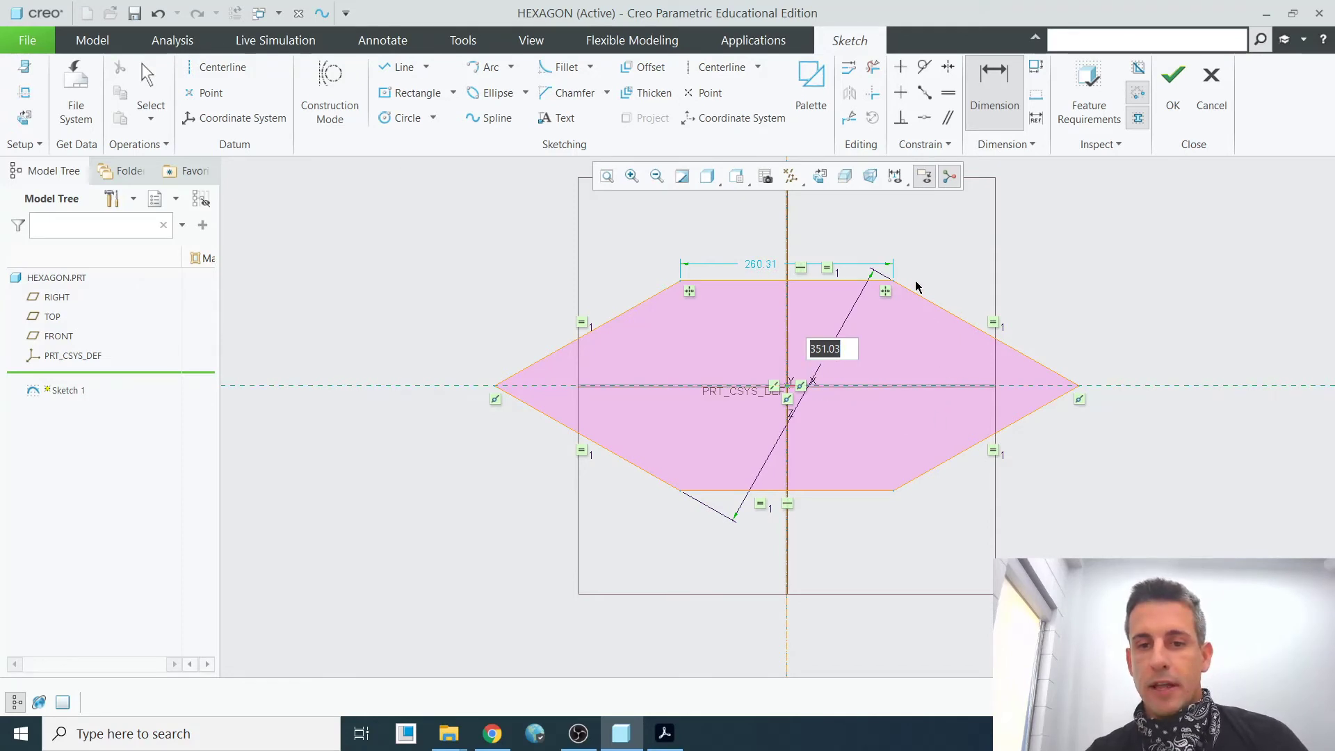
pyautogui.press('Return')
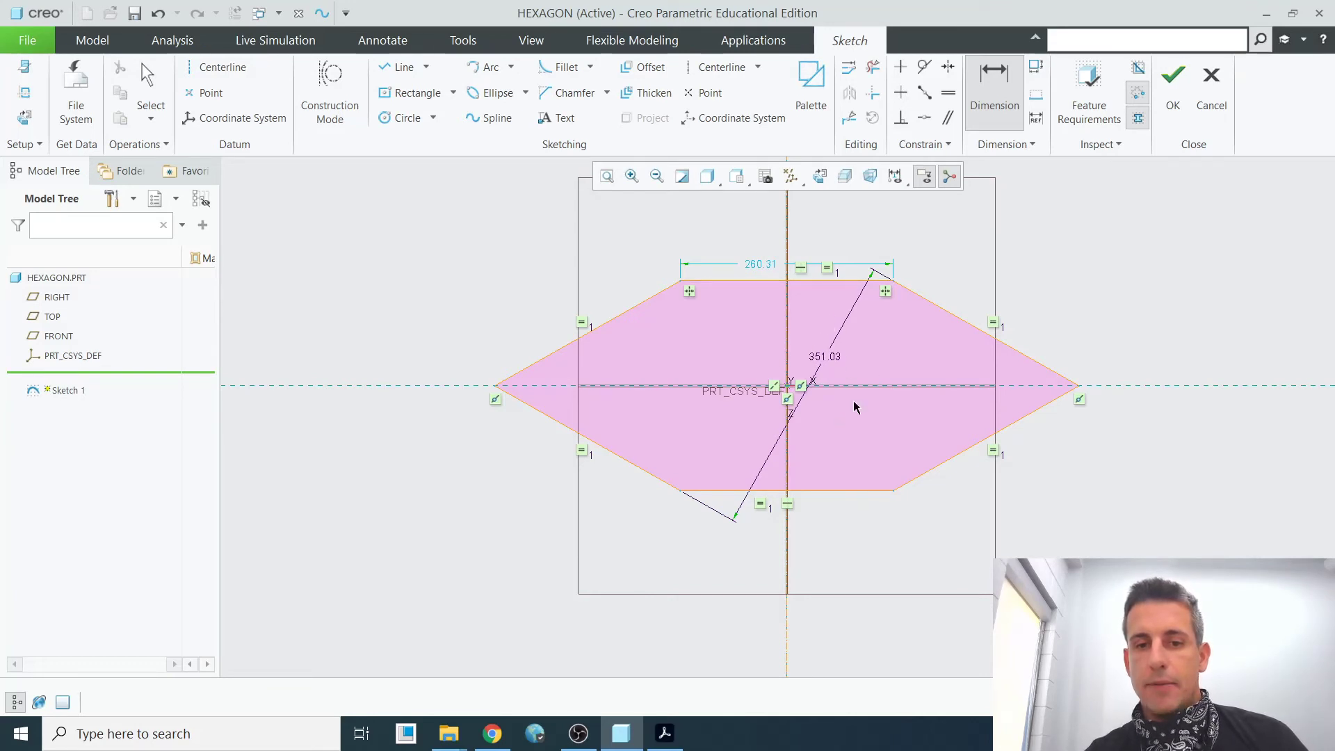
# Step: Dimension the vertical distance between the hexagon's upper and lower horizontal sides
pyautogui.click(1002, 95)
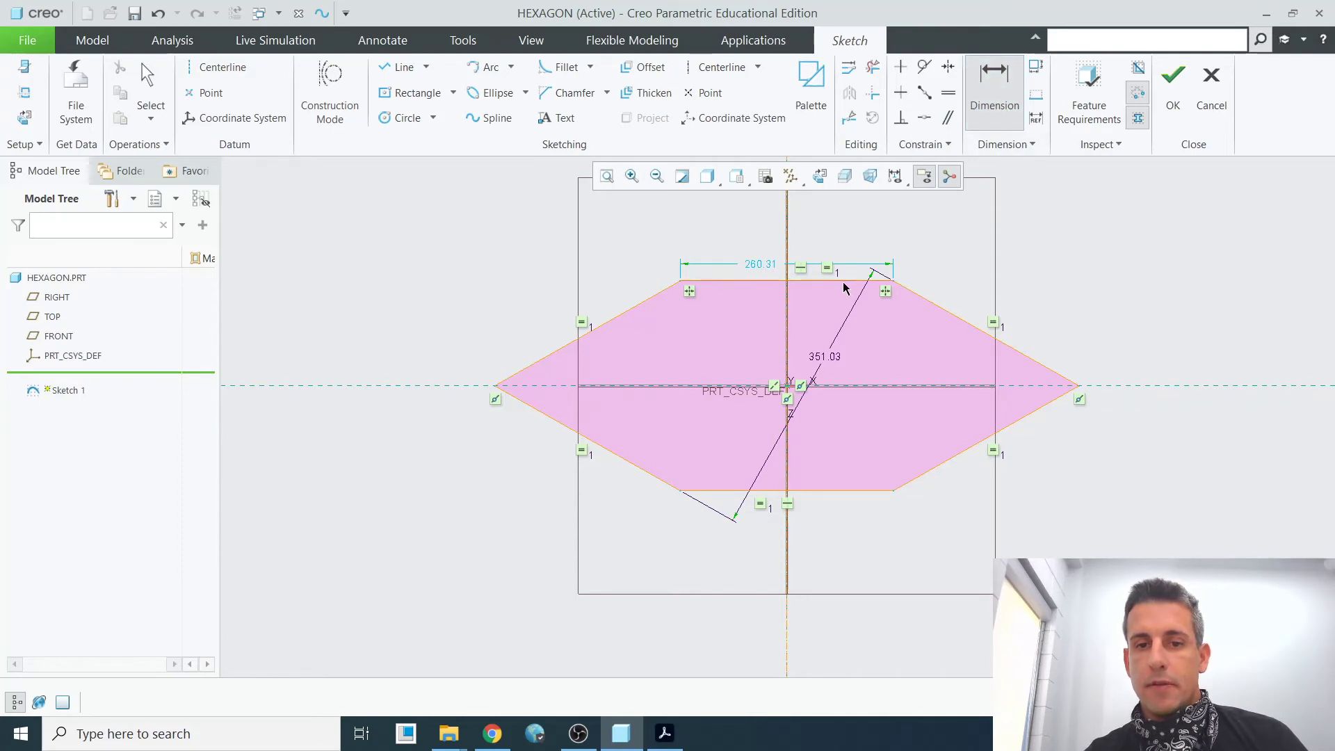
pyautogui.click(842, 281)
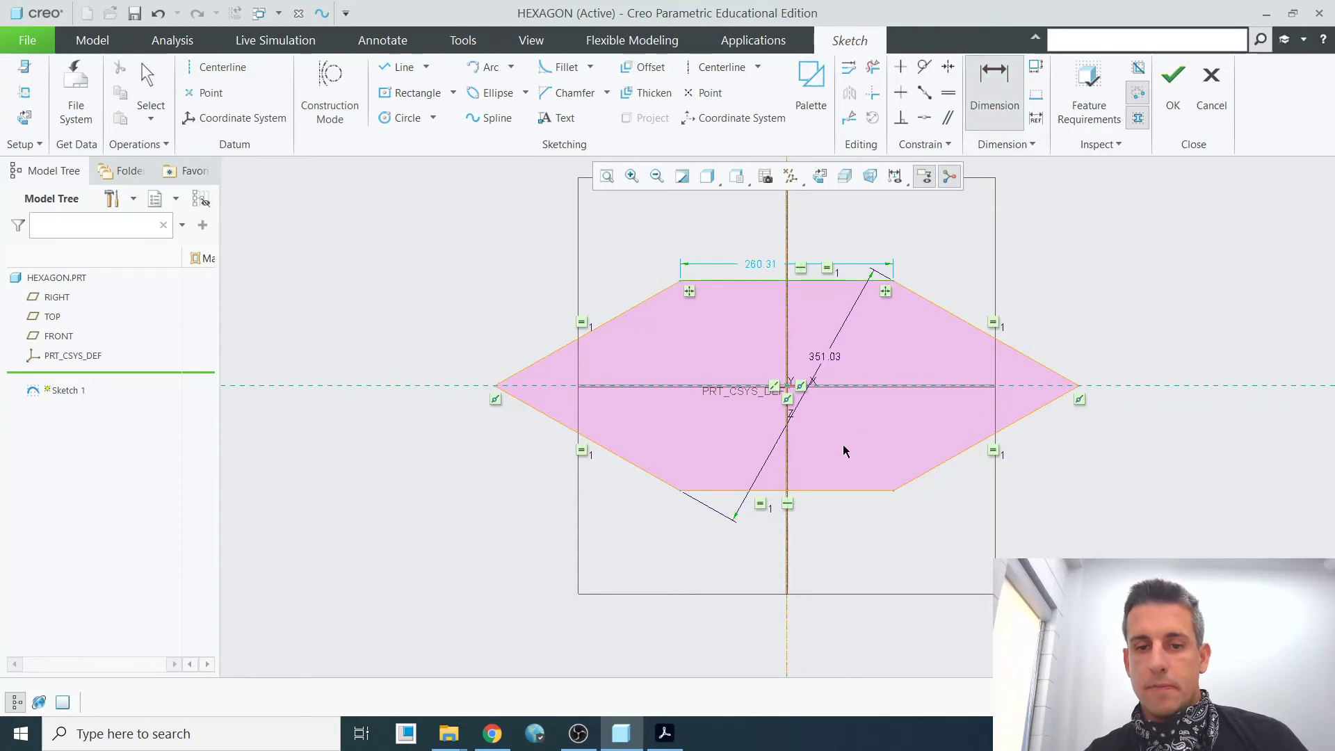
pyautogui.click(843, 490)
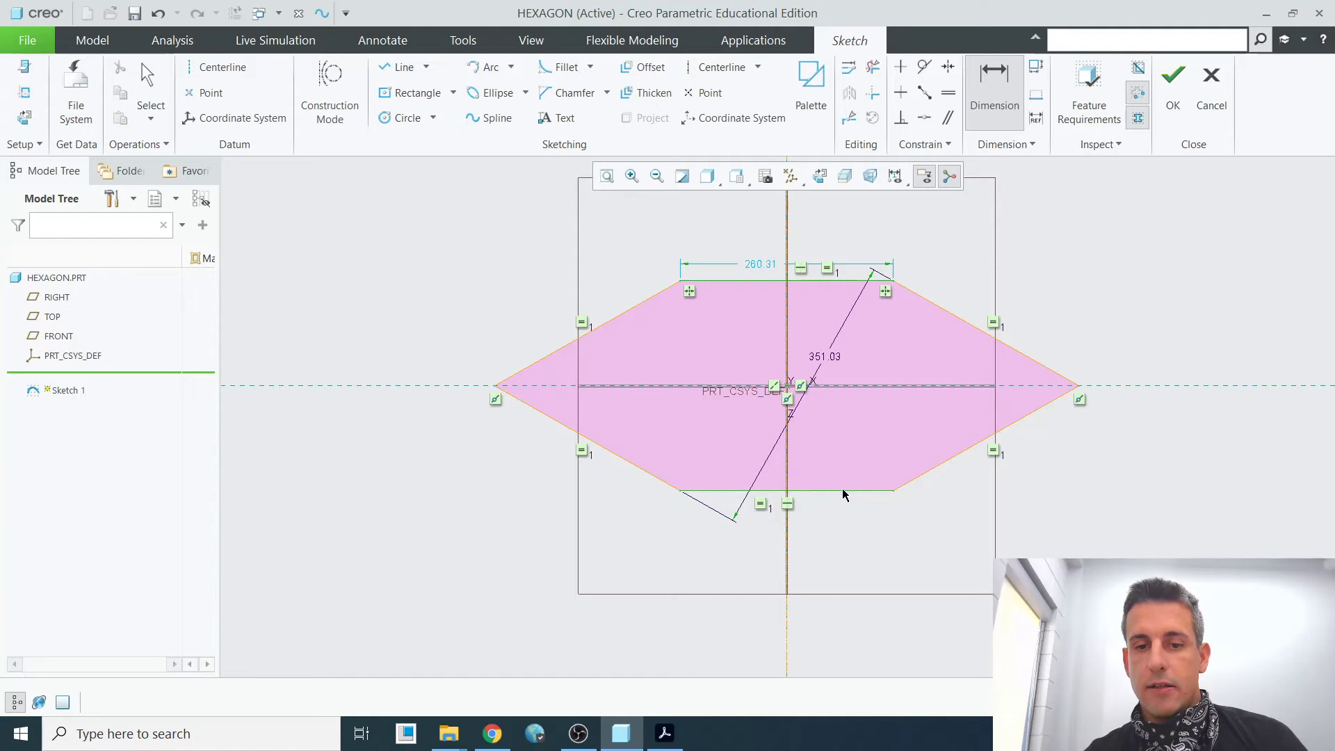
pyautogui.middleClick(868, 352)
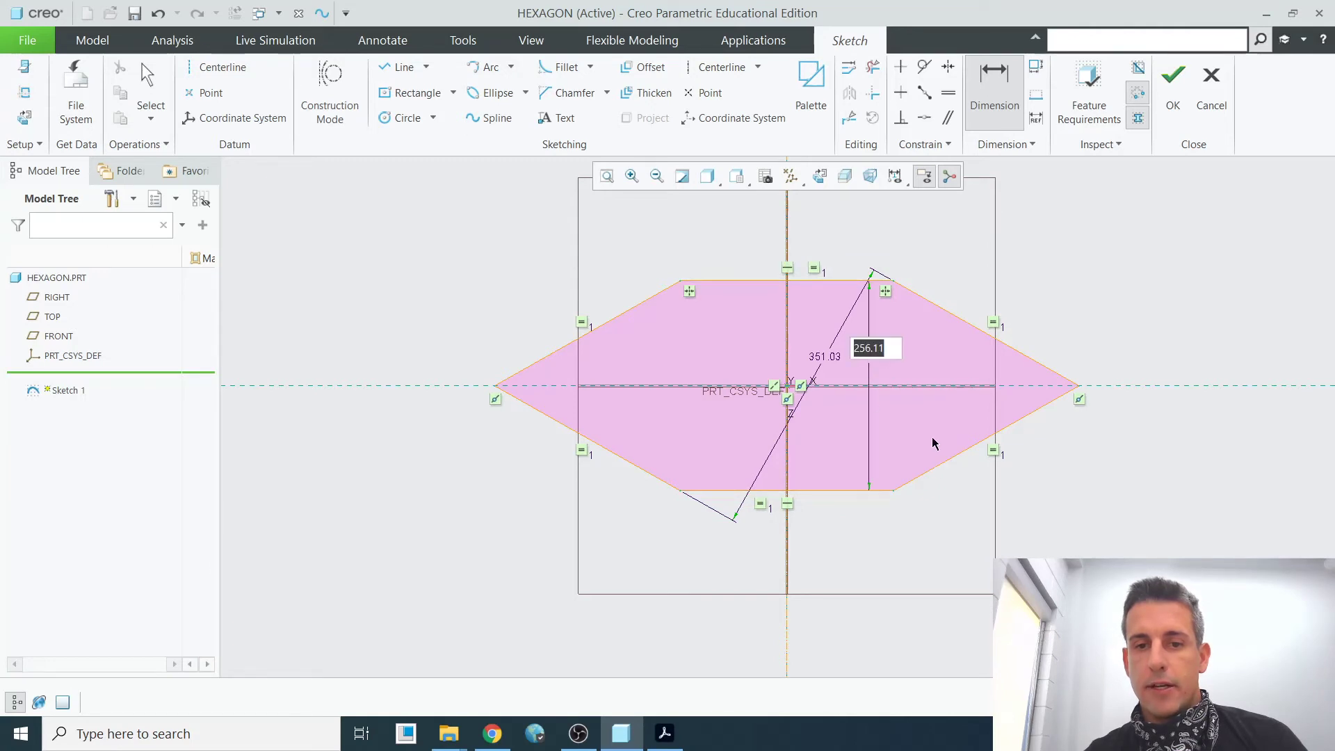
pyautogui.press('Return')
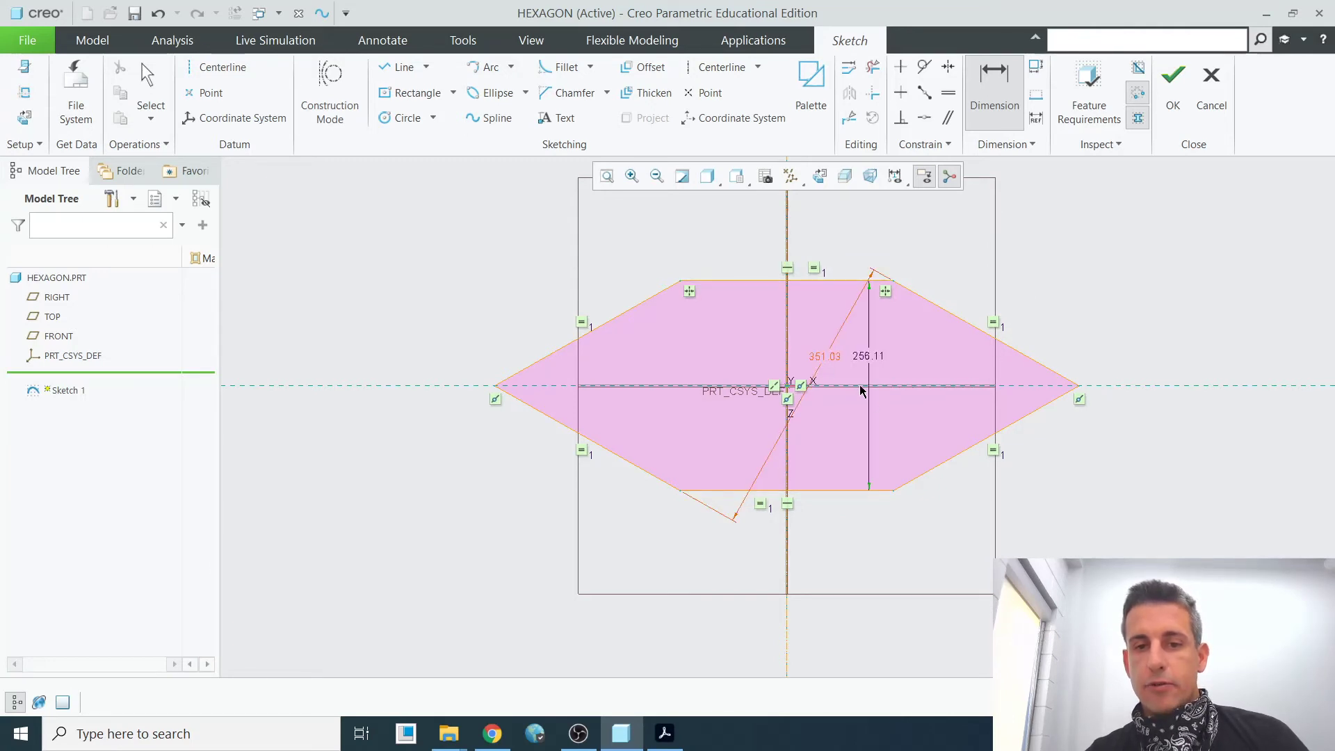
pyautogui.middleClick(828, 379)
# Step: Reposition the slanted dimension outside the hexagon and the vertical one near the centerline, and set the vertical dimension to 300
pyautogui.moveTo(824, 356); pyautogui.dragTo(1017, 477)
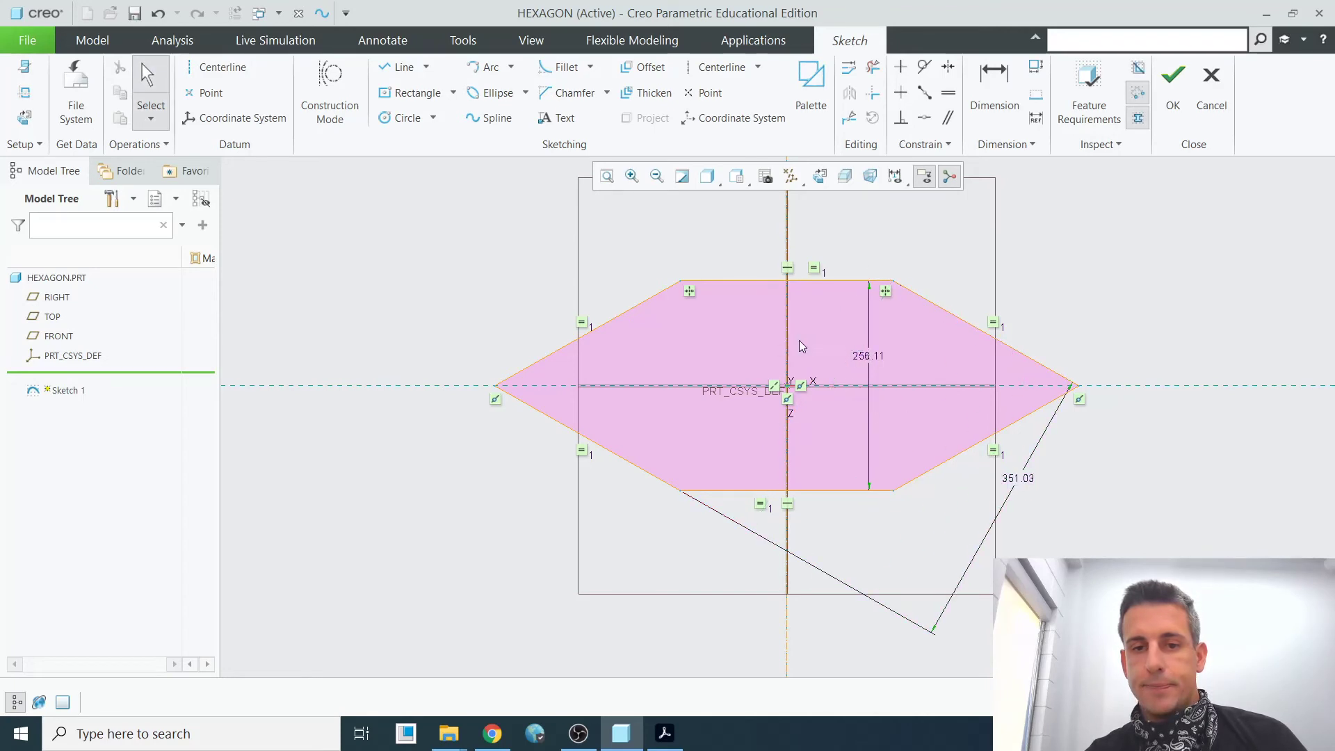
pyautogui.moveTo(864, 357); pyautogui.dragTo(816, 351)
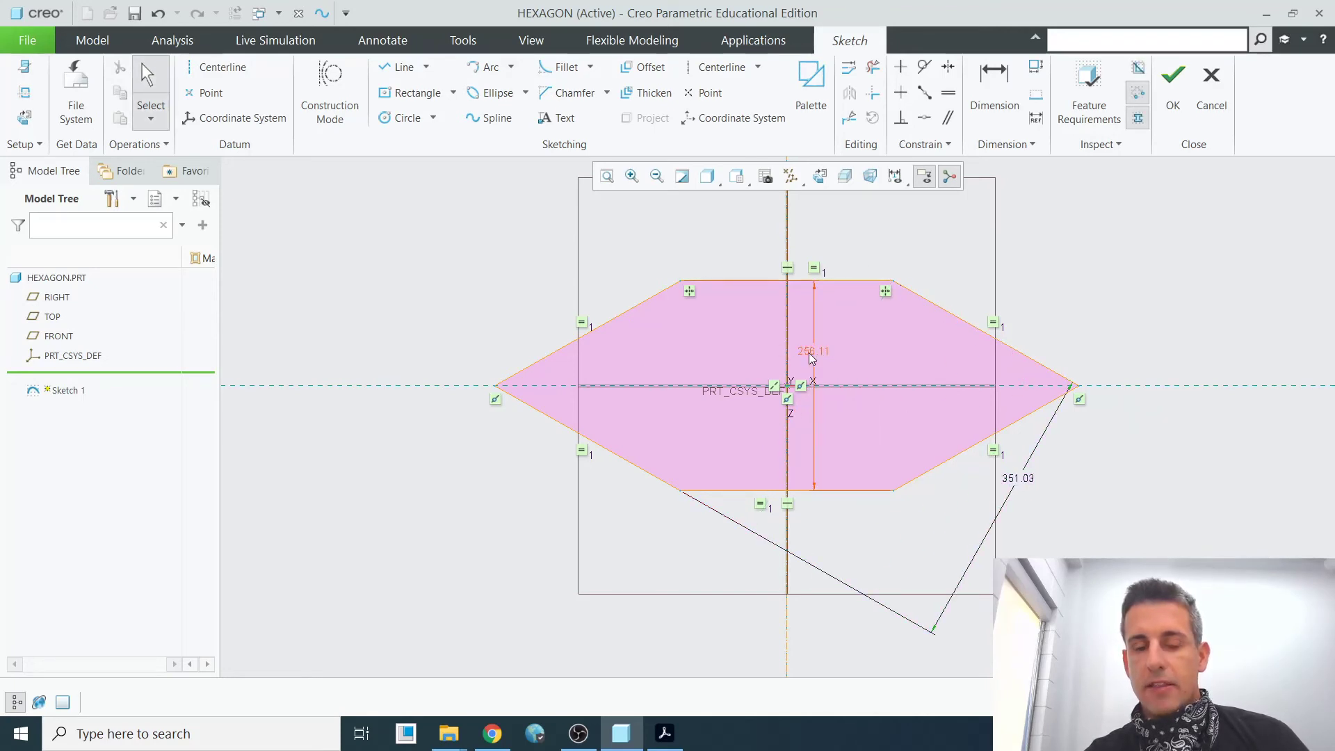
pyautogui.doubleClick(816, 347)
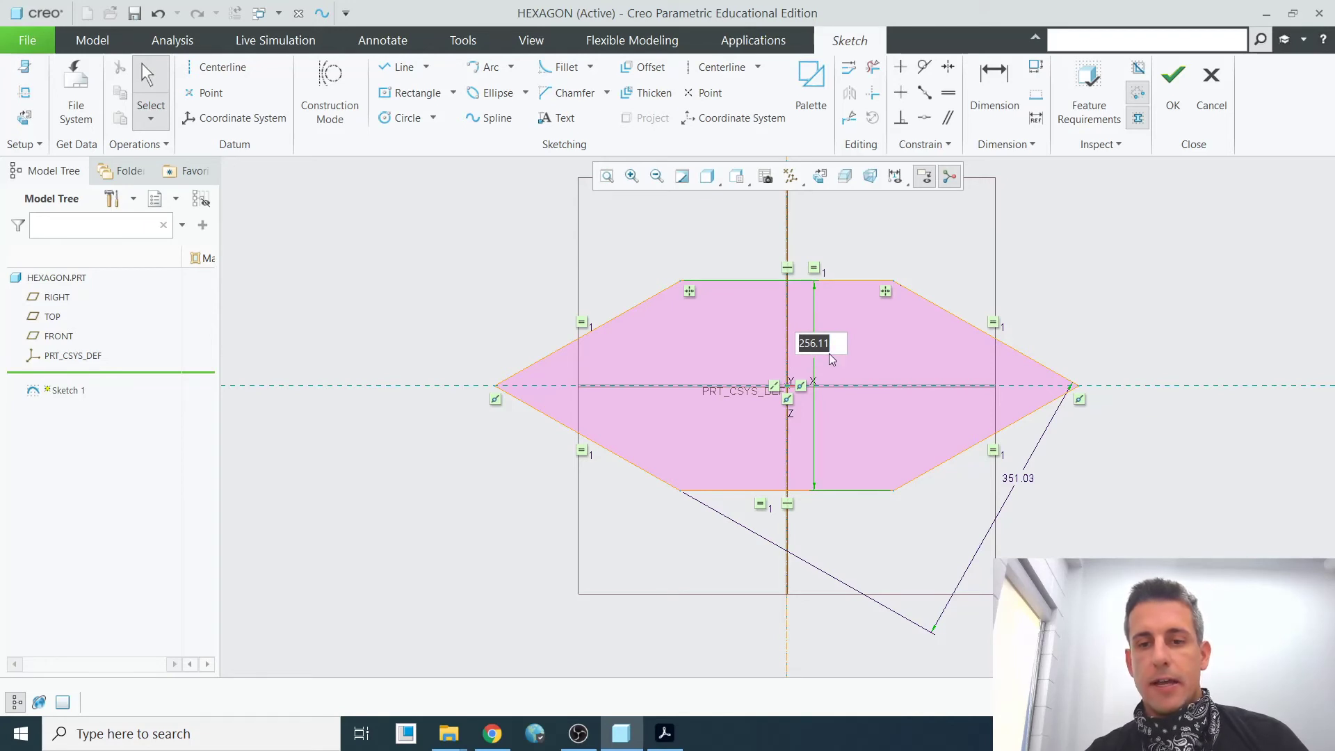
pyautogui.write('300')
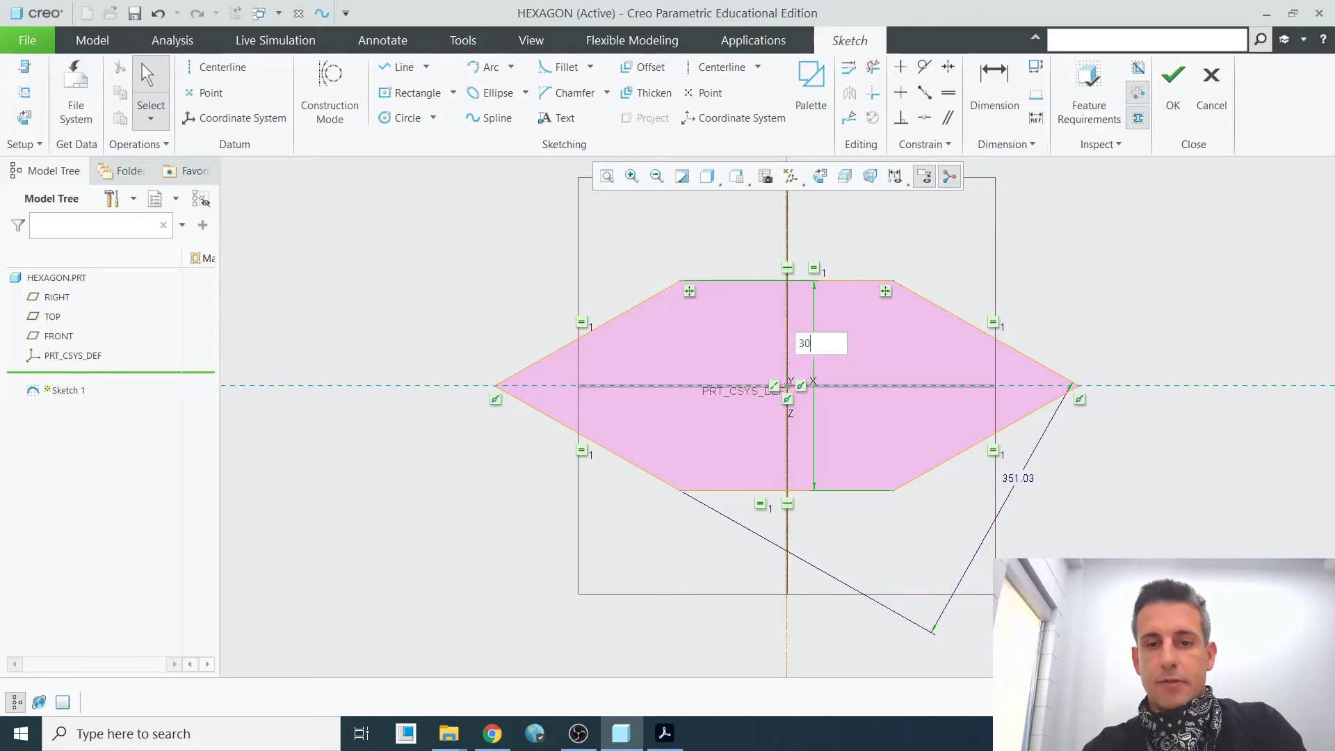
pyautogui.press('Return')
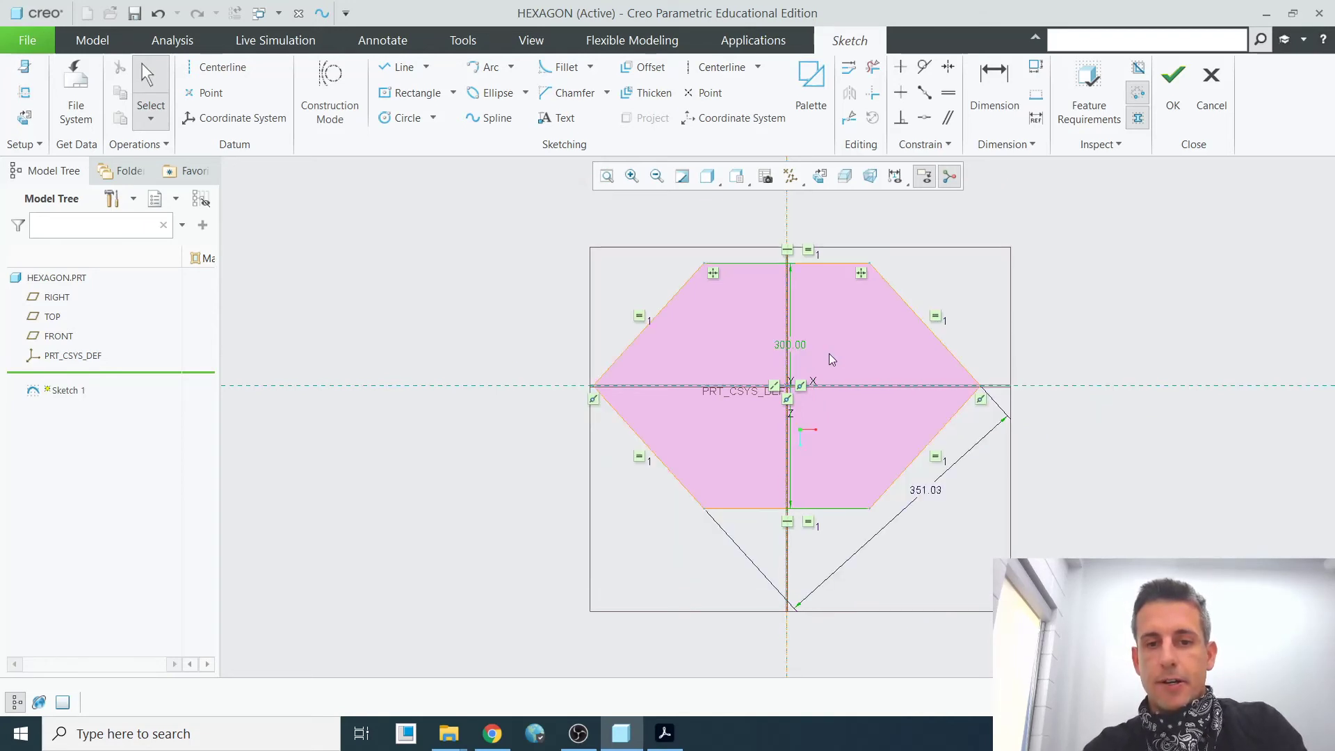
# Step: Set the slanted dimension between the lower-left and upper-right sides to 300
pyautogui.doubleClick(925, 491)
pyautogui.write('300')
pyautogui.press('Return')
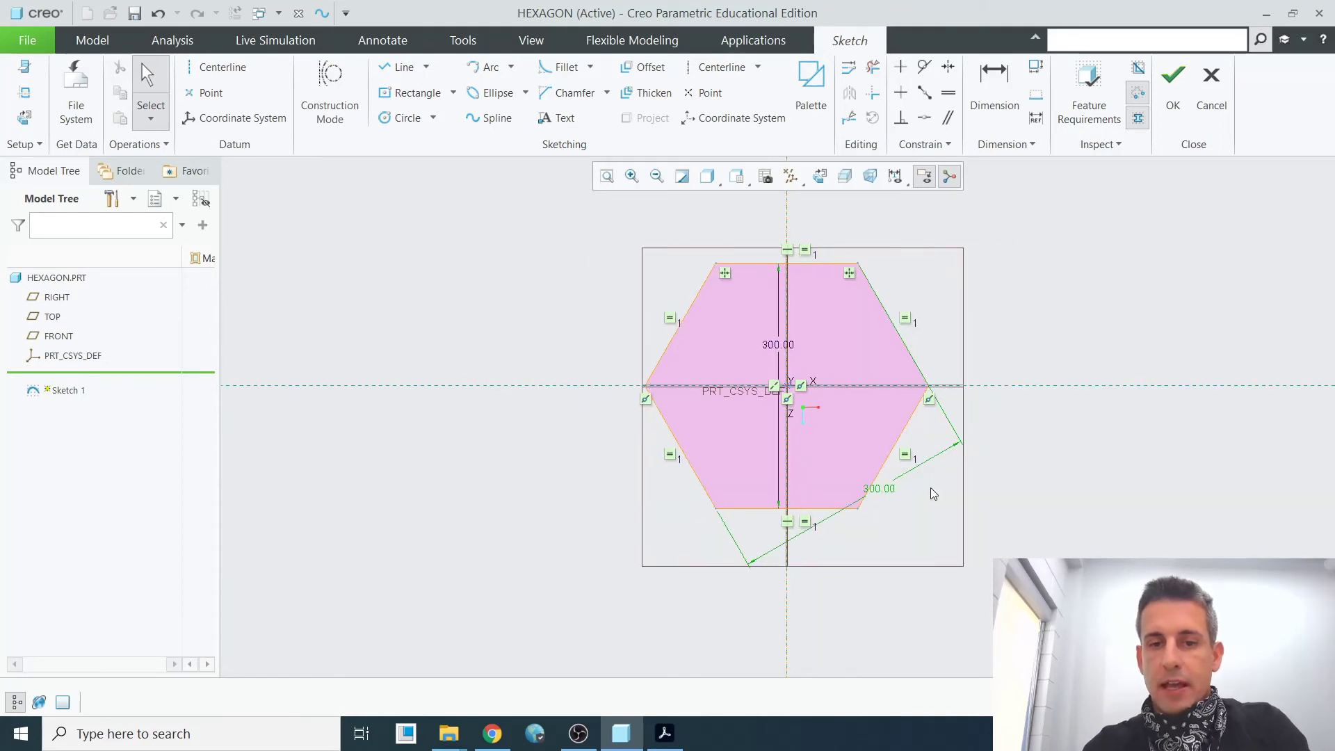
# Step: Dimension the angle between the two sides meeting at the hexagon's right vertex, and convert it to a reference dimension
pyautogui.scroll(3, 841, 378)
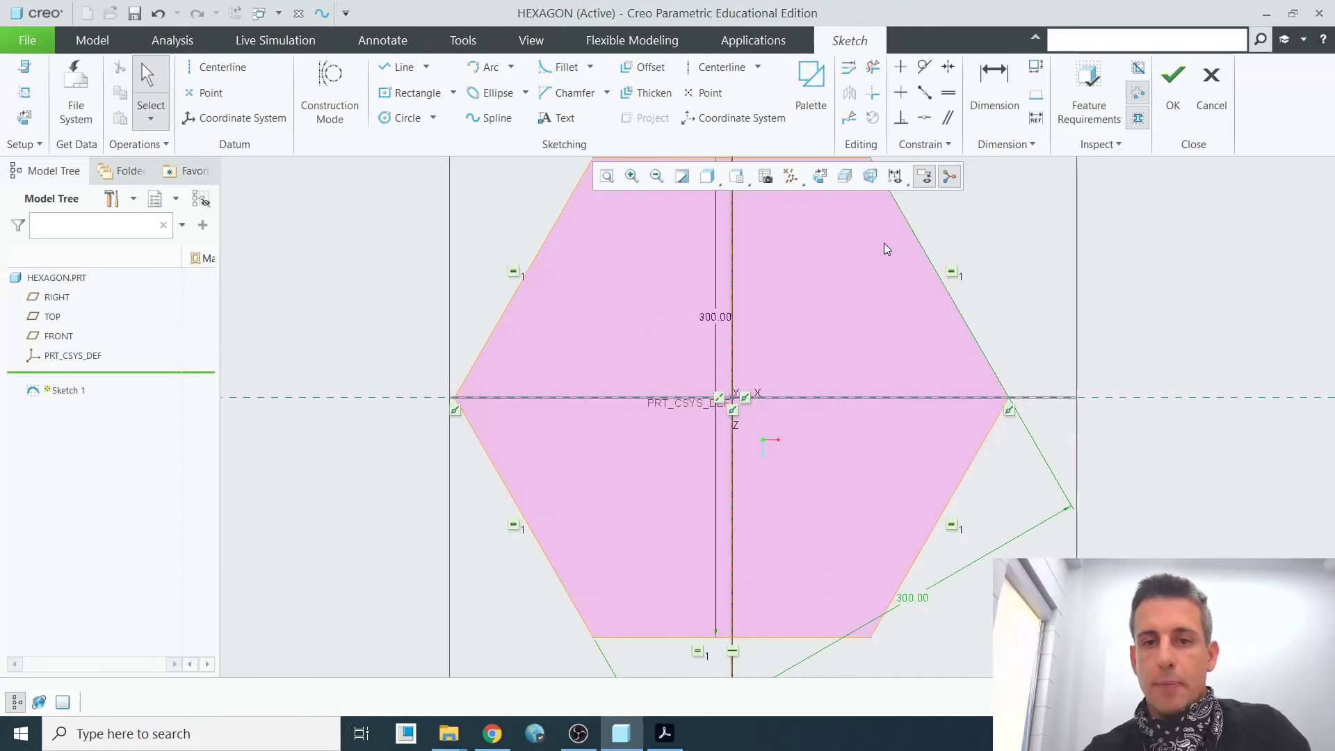
pyautogui.scroll(-2, 850, 306)
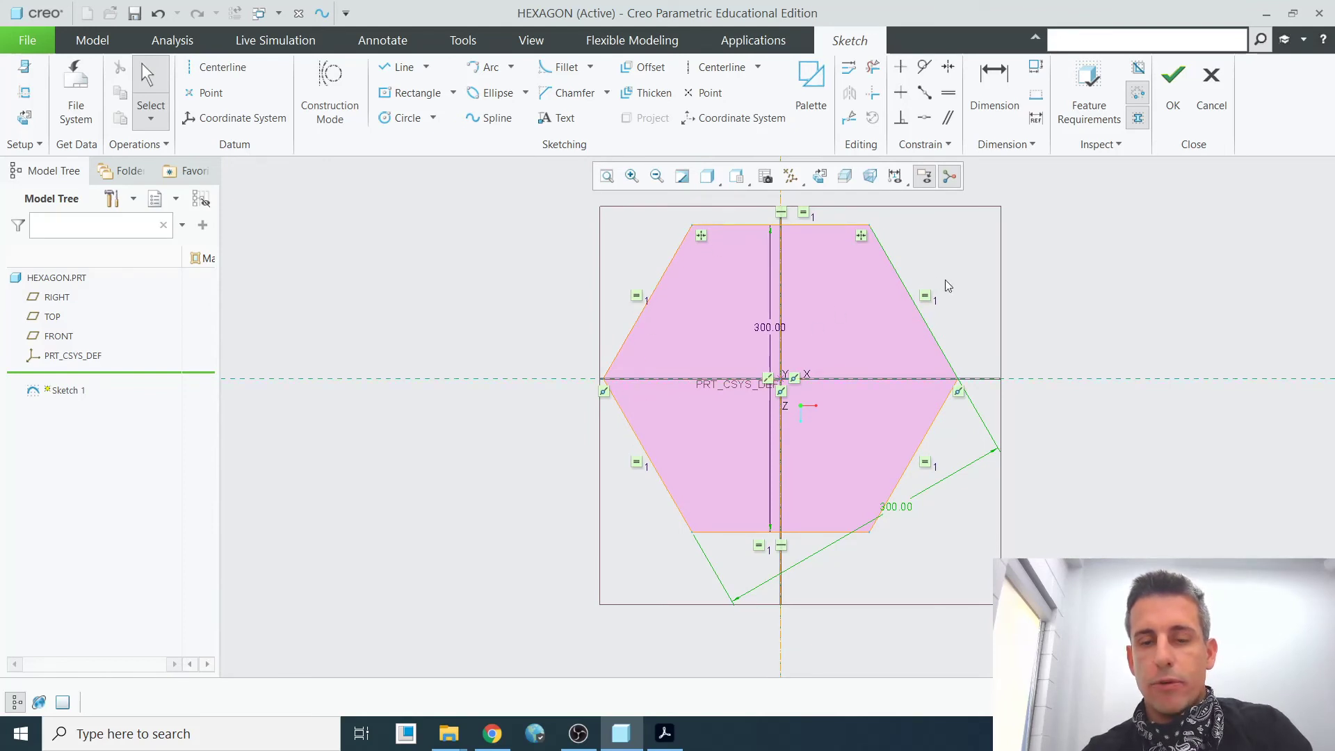
pyautogui.click(998, 81)
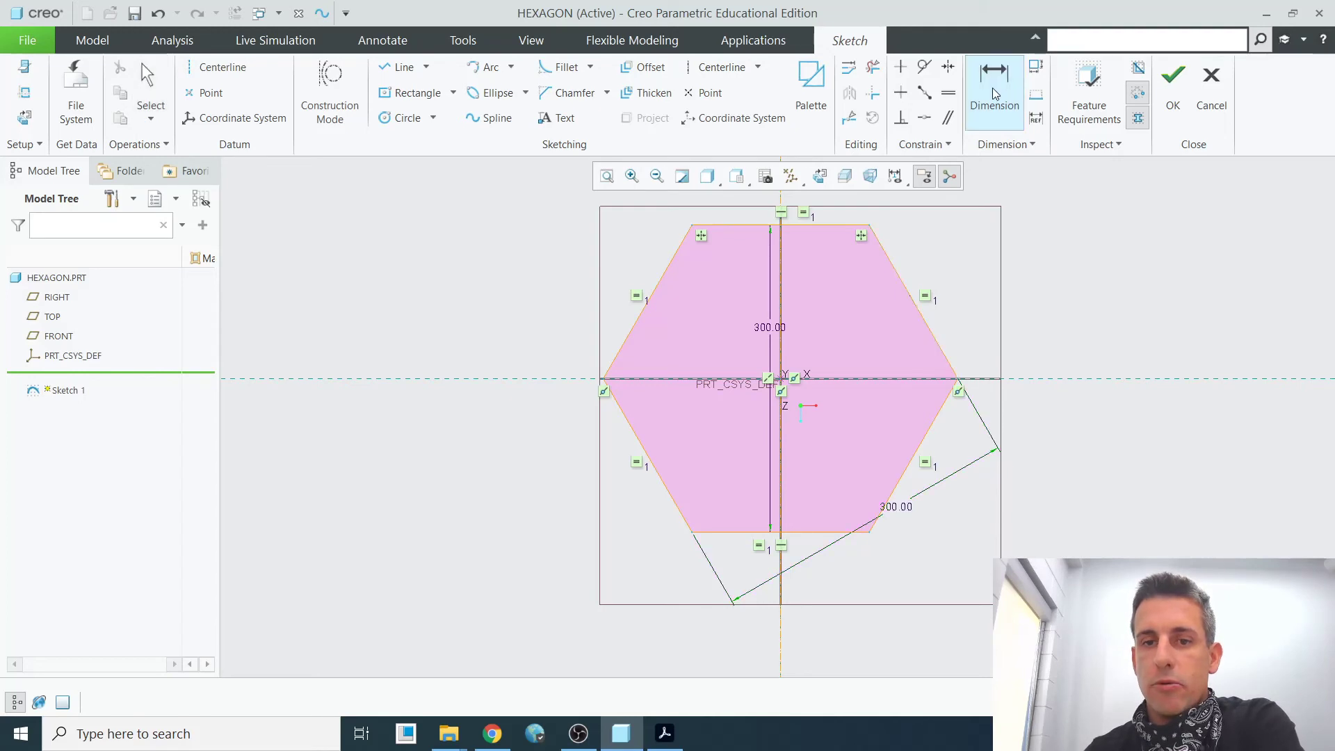
pyautogui.click(933, 353)
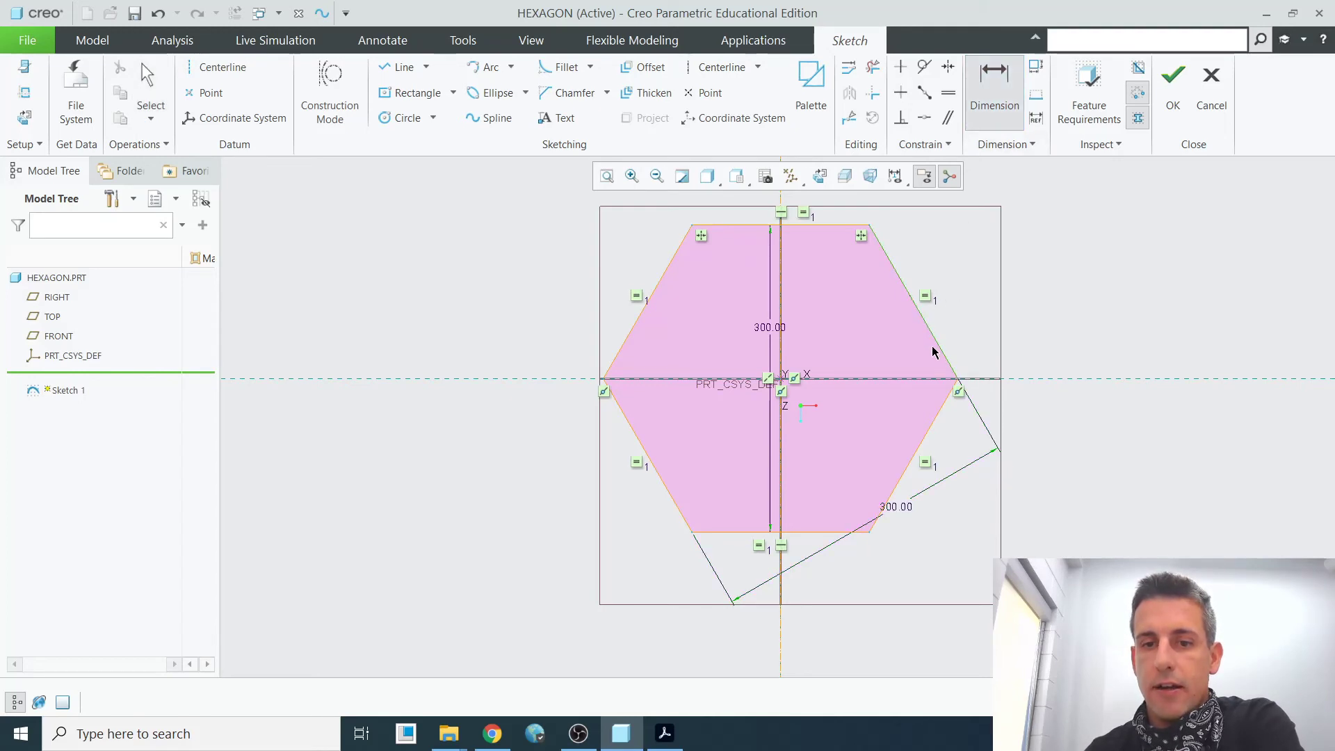
pyautogui.middleClick(890, 368)
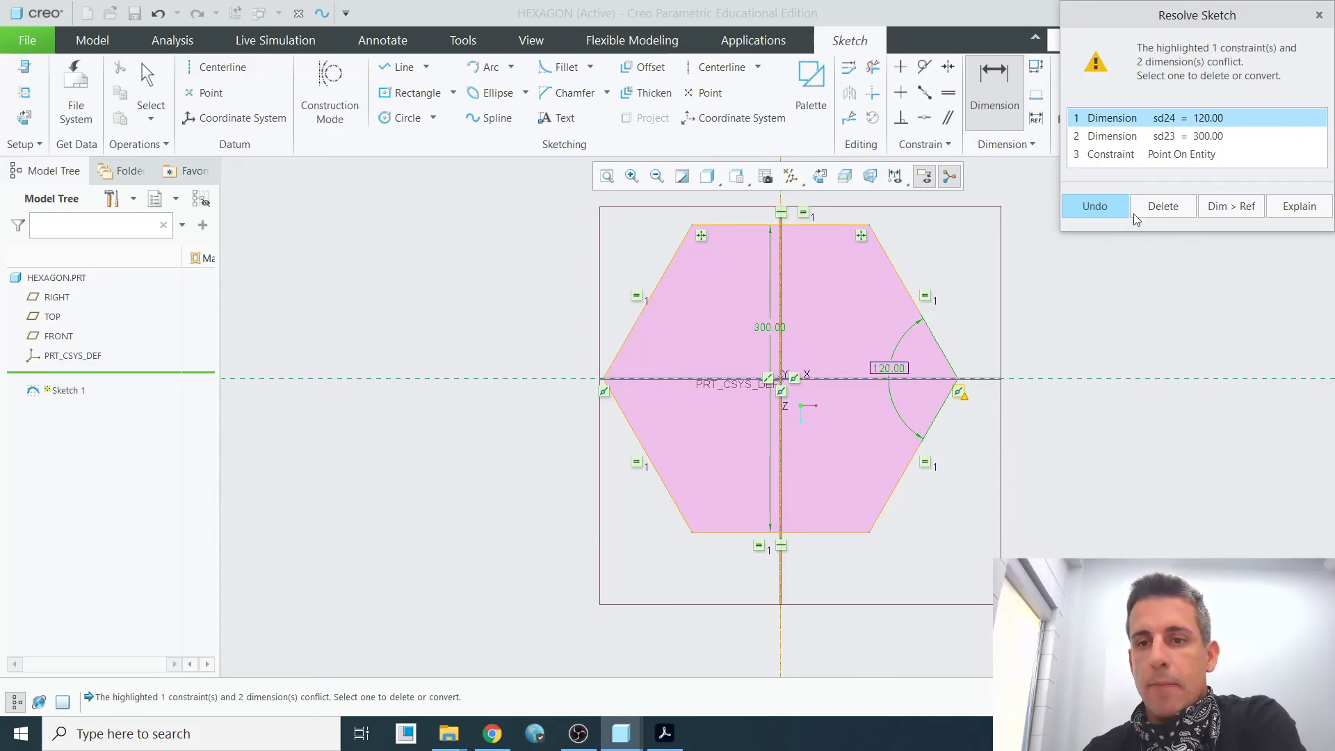
pyautogui.click(1231, 213)
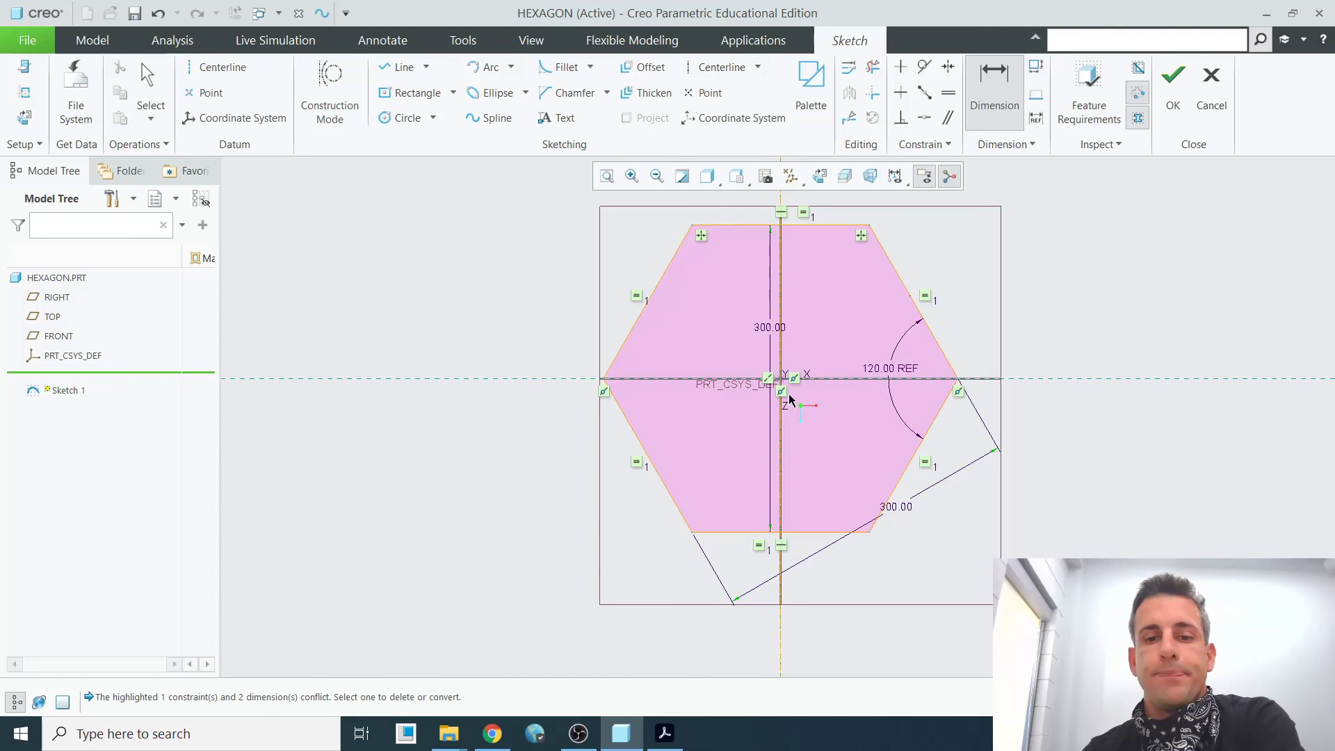
pyautogui.scroll(4, 788, 393)
pyautogui.scroll(-4, 827, 418)
pyautogui.scroll(2, 798, 427)
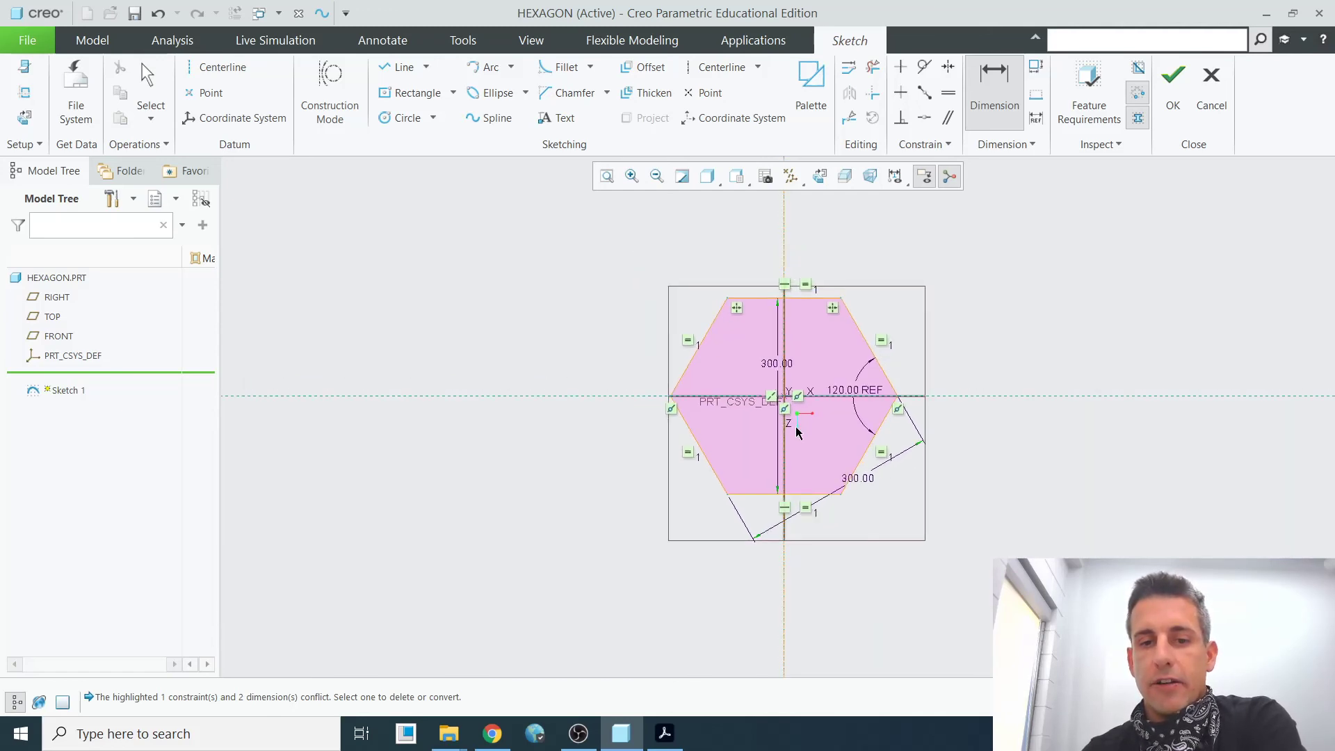
pyautogui.scroll(-1, 798, 431)
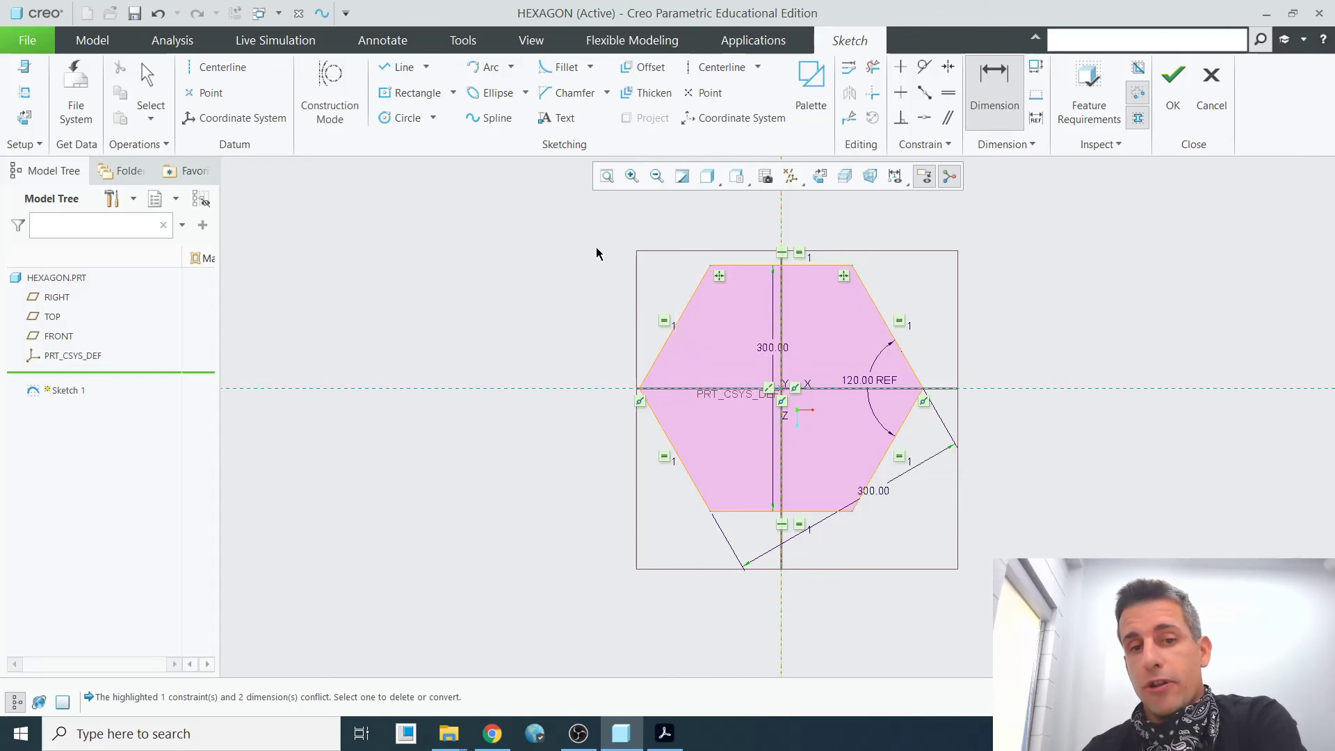
# Step: Insert a 6-Sided Hexagon from the Sketcher Palette beside the existing hexagon's left vertex and enlarge it to a radius of about 160
pyautogui.click(809, 86)
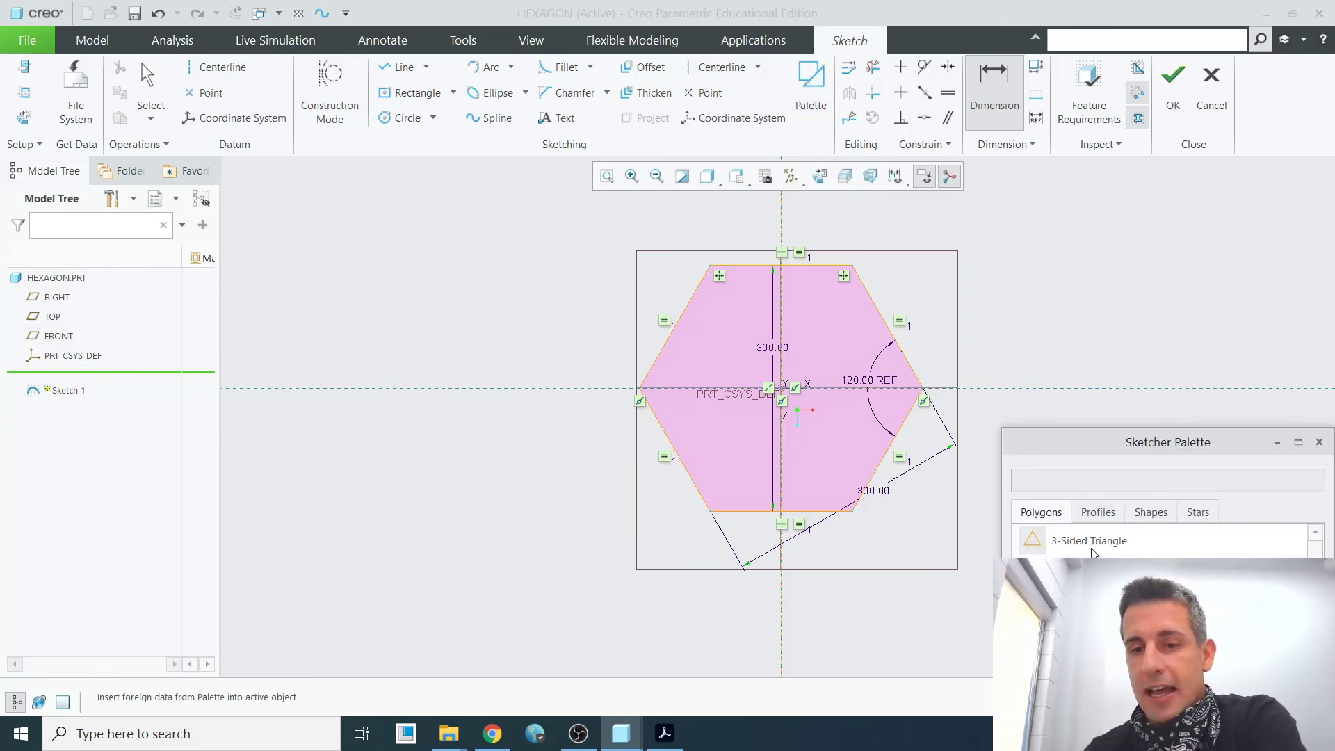
pyautogui.scroll(-1, 1091, 549)
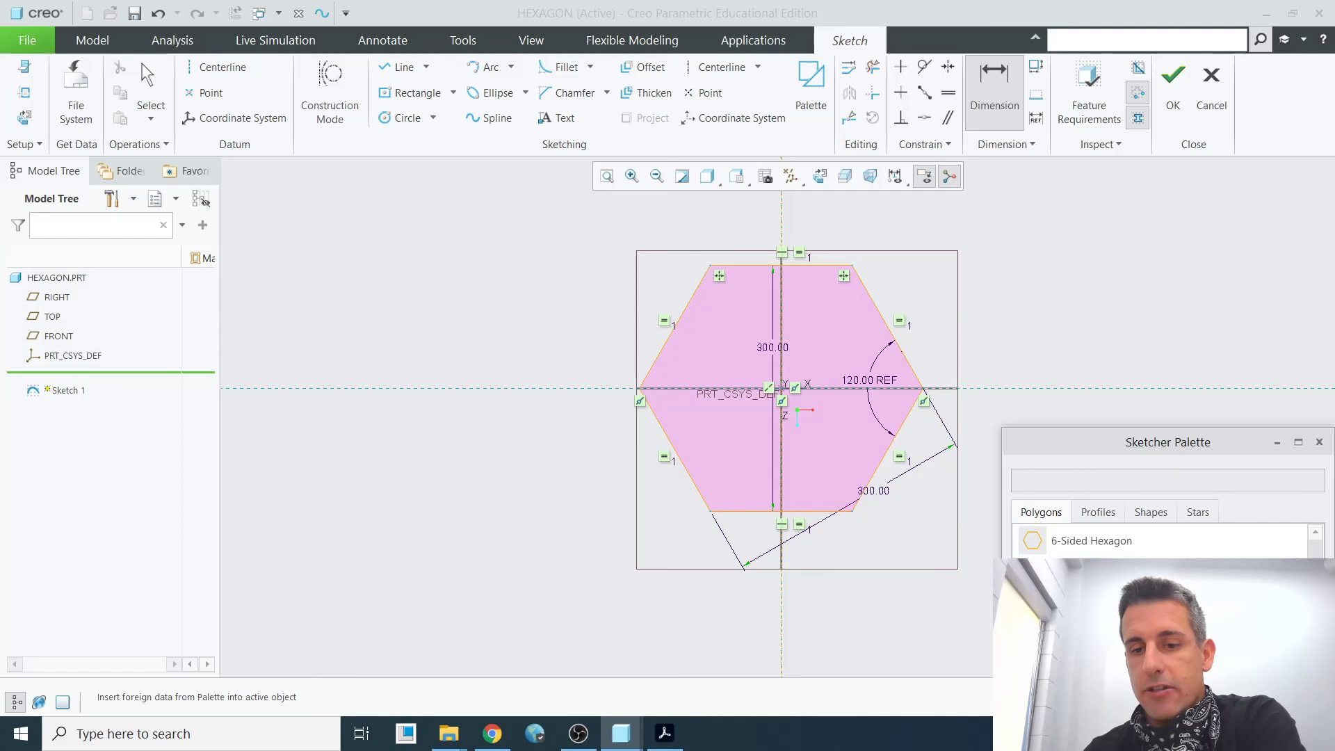
pyautogui.moveTo(1092, 540); pyautogui.dragTo(522, 392)
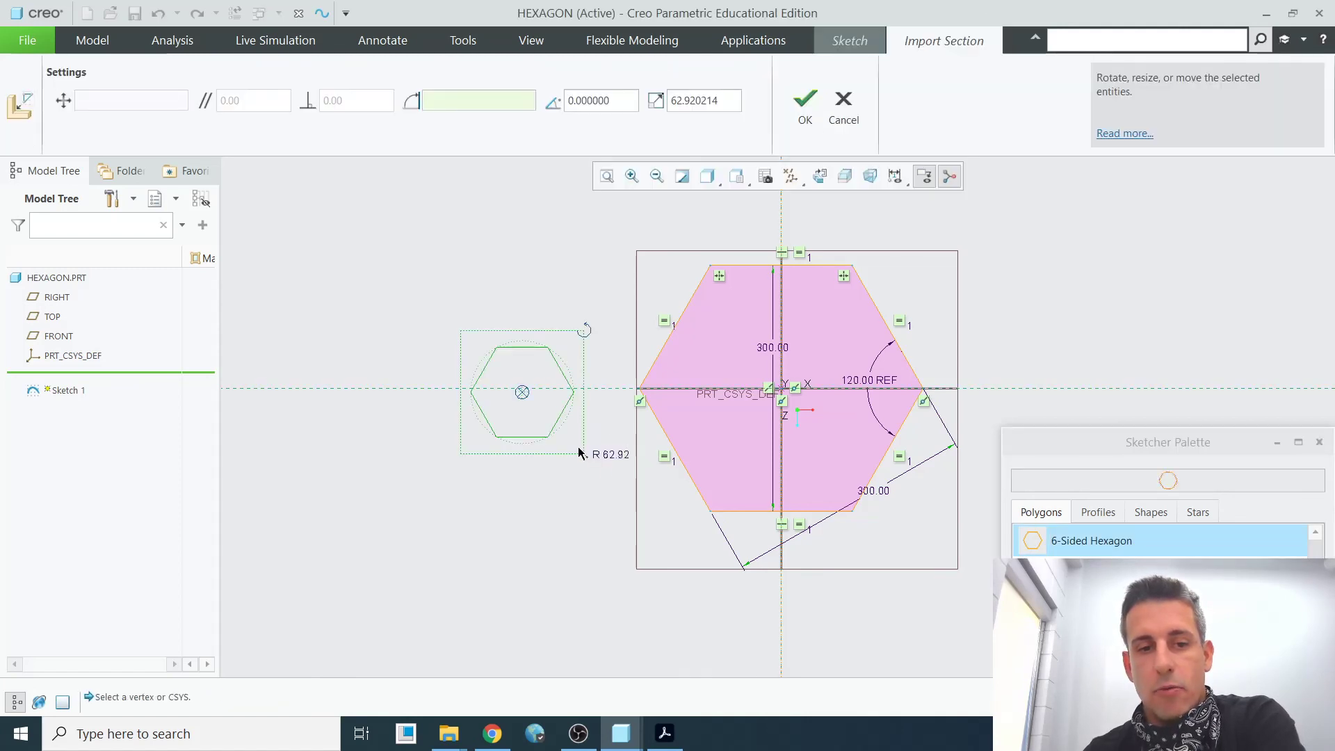
pyautogui.moveTo(583, 455); pyautogui.dragTo(662, 572)
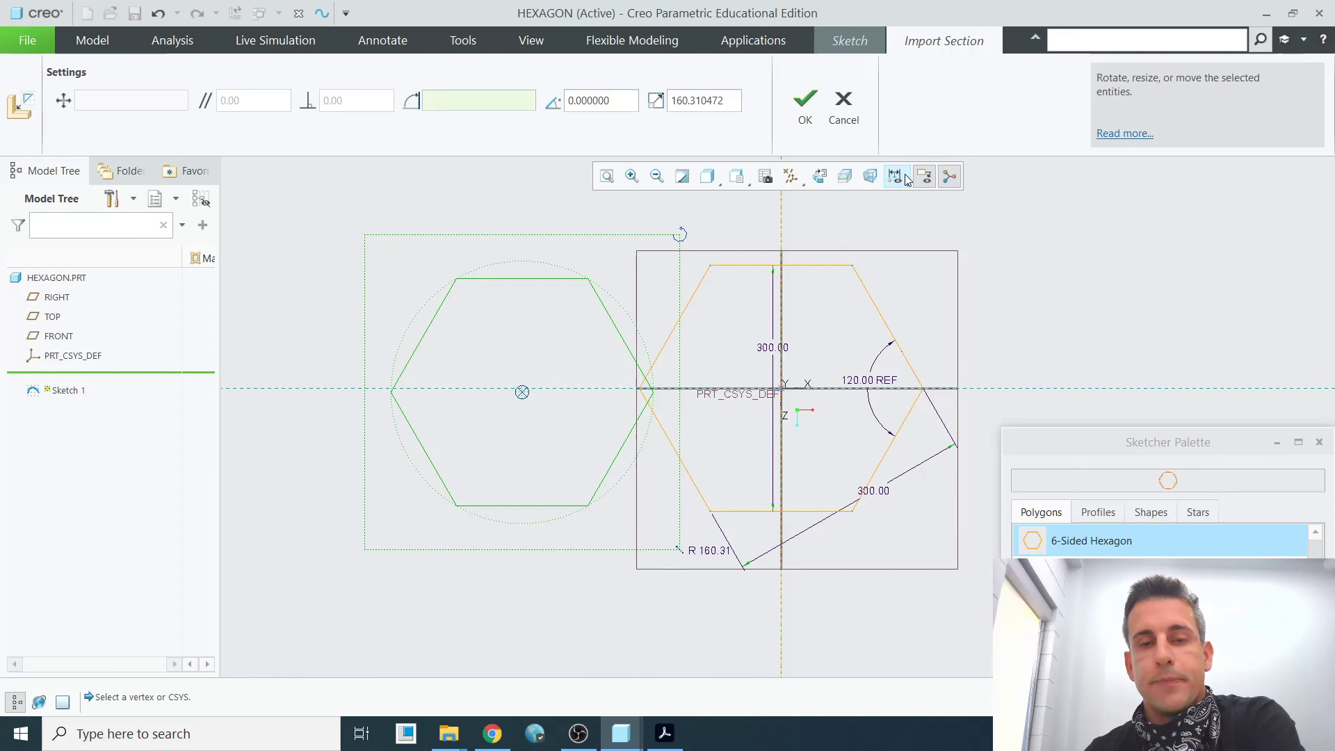